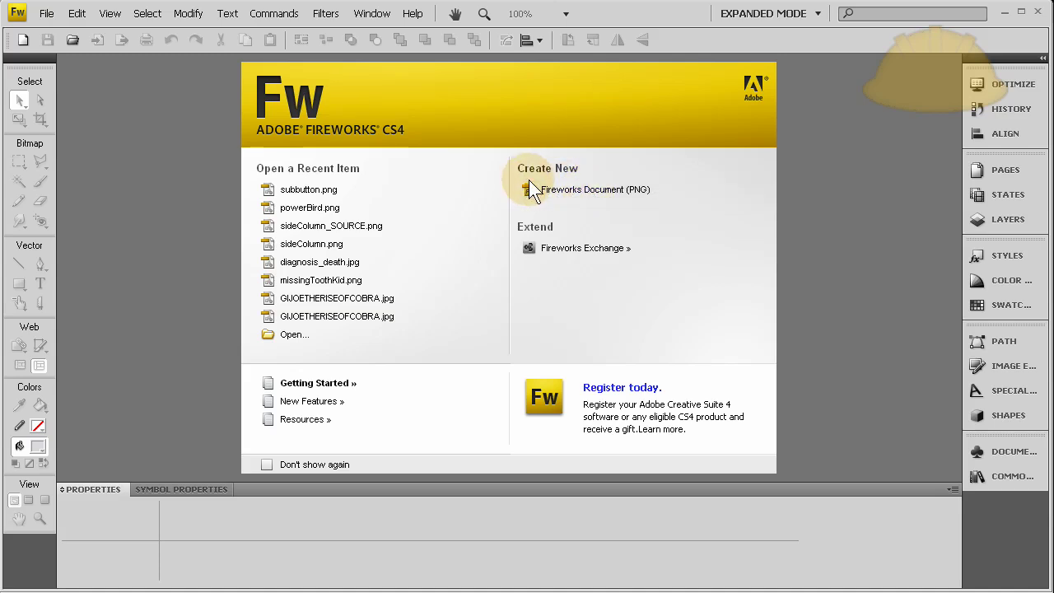
# Create a new 500 × 200 pixel Fireworks PNG document.
pyautogui.click(589, 190)
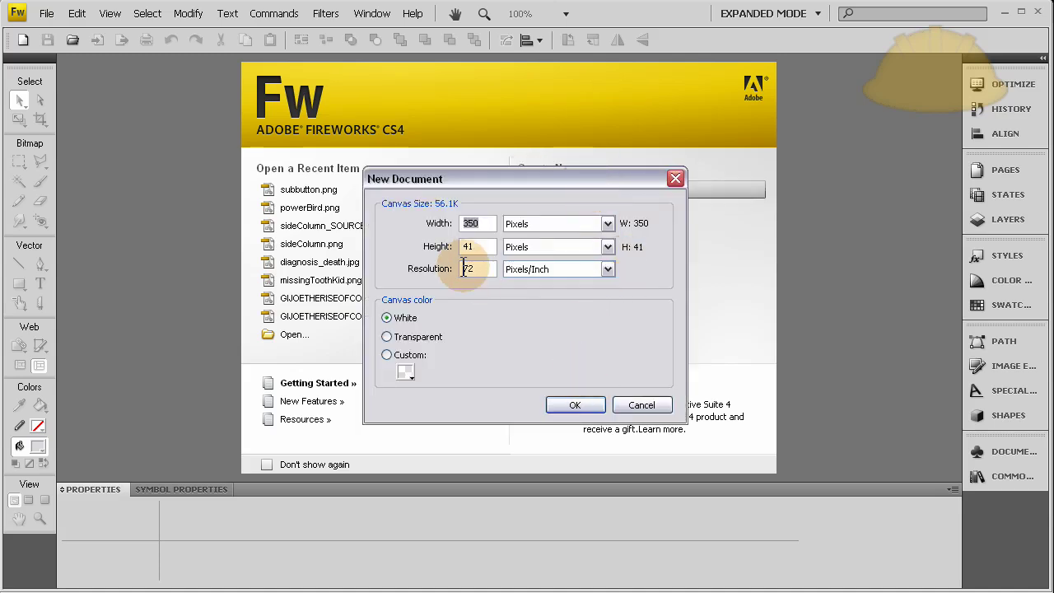
pyautogui.moveTo(486, 246); pyautogui.dragTo(432, 250)
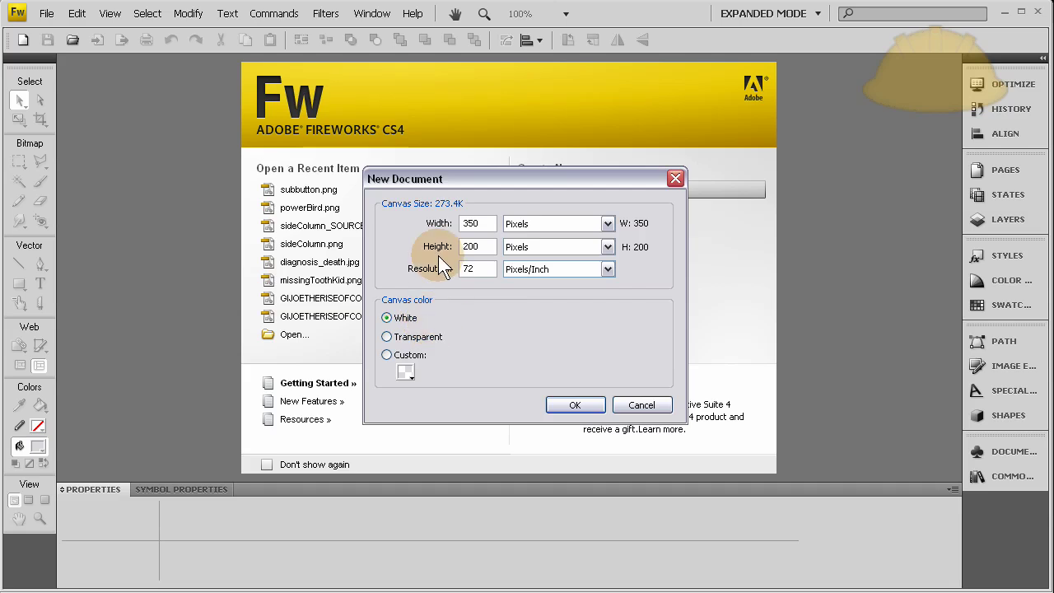
pyautogui.moveTo(489, 223); pyautogui.dragTo(435, 216)
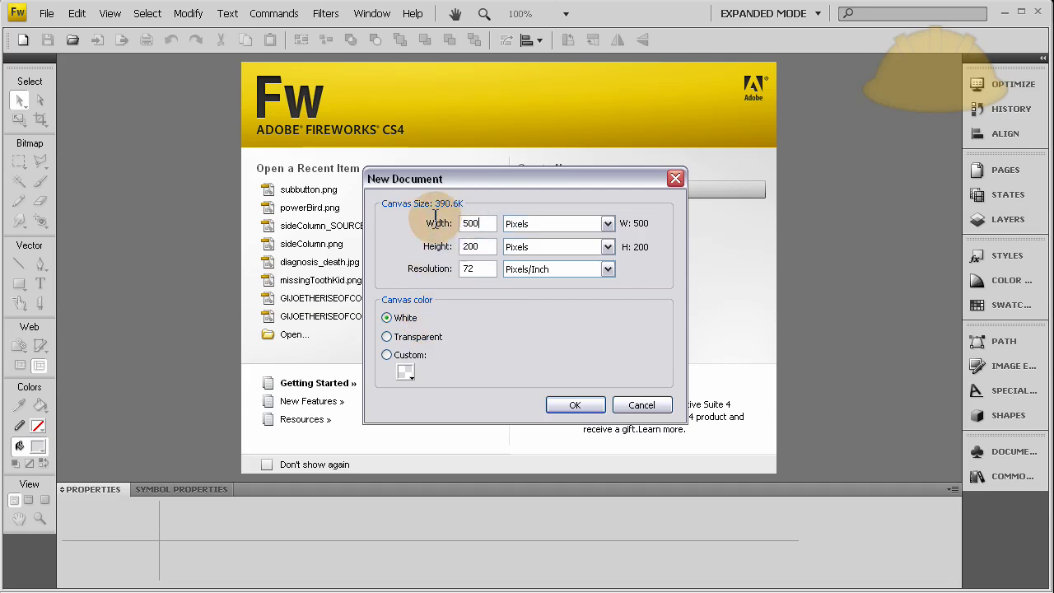
pyautogui.click(575, 405)
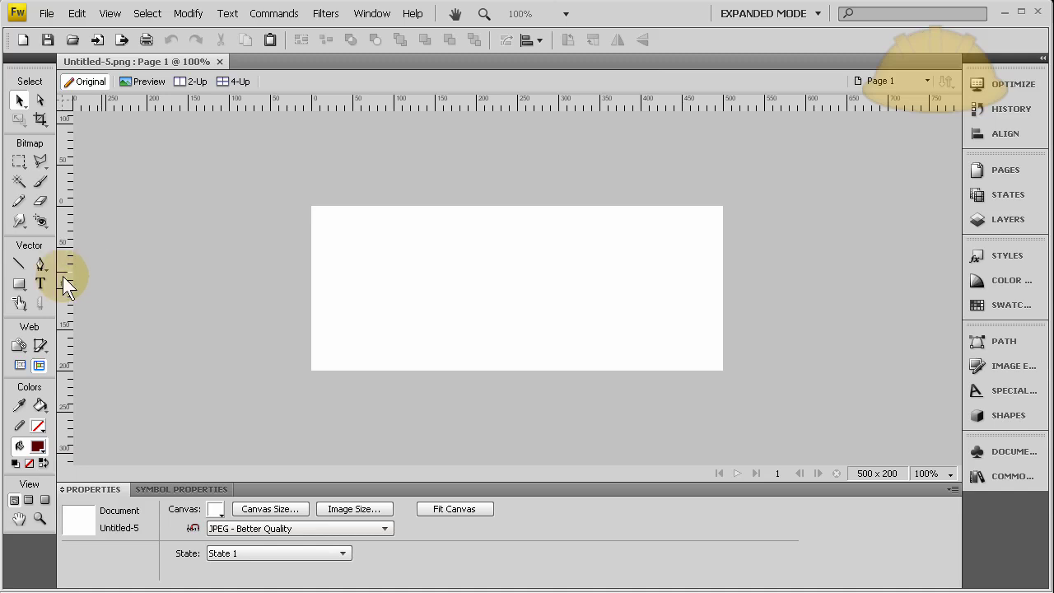
# Add the text 'SAMPLE TEXT' on the left side of the canvas.
pyautogui.click(40, 284)
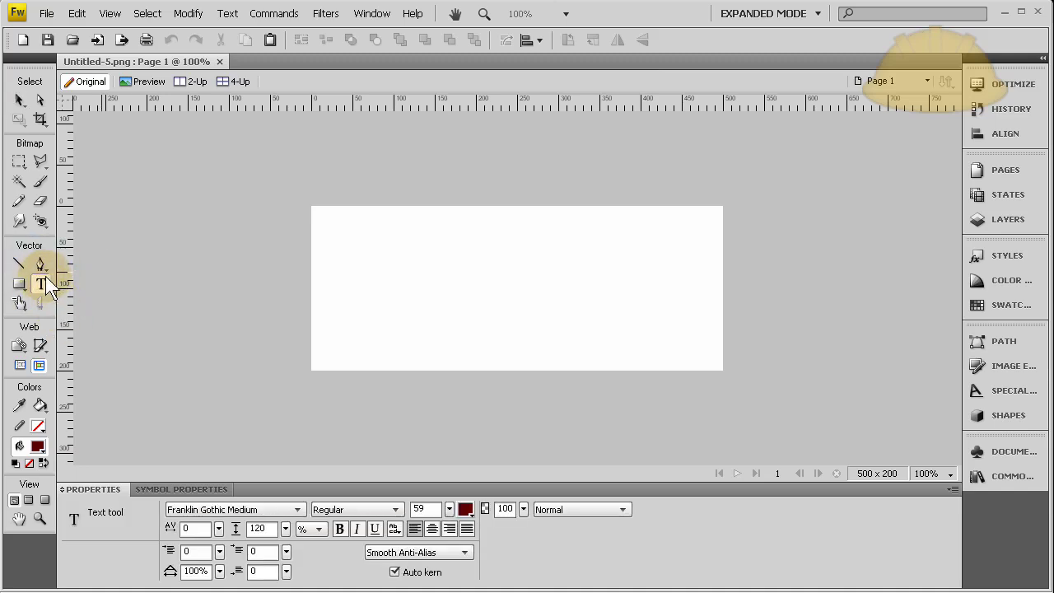
pyautogui.click(376, 275)
pyautogui.write('S')
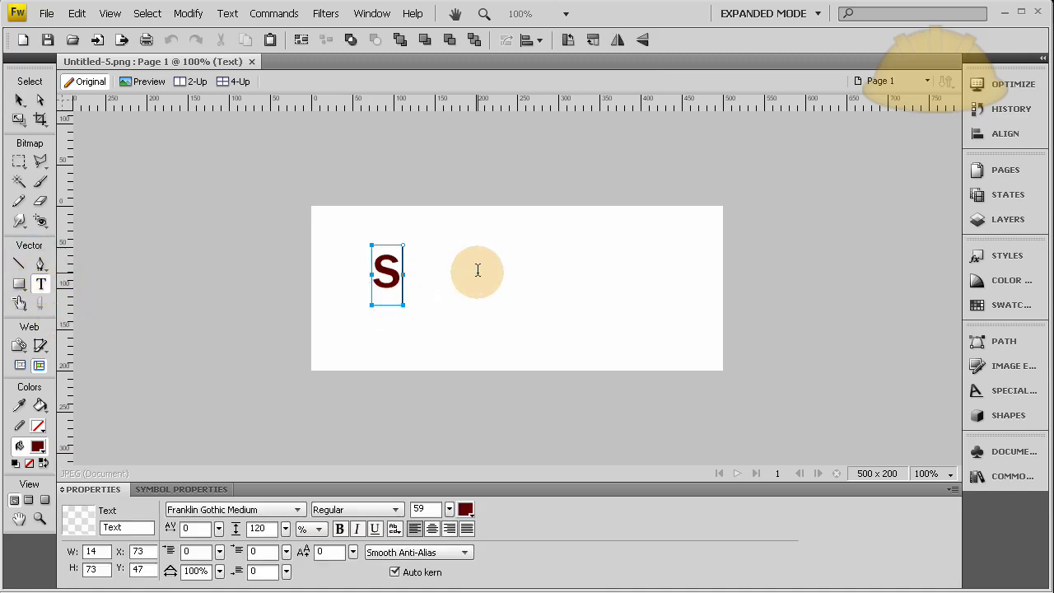
pyautogui.write('AM')
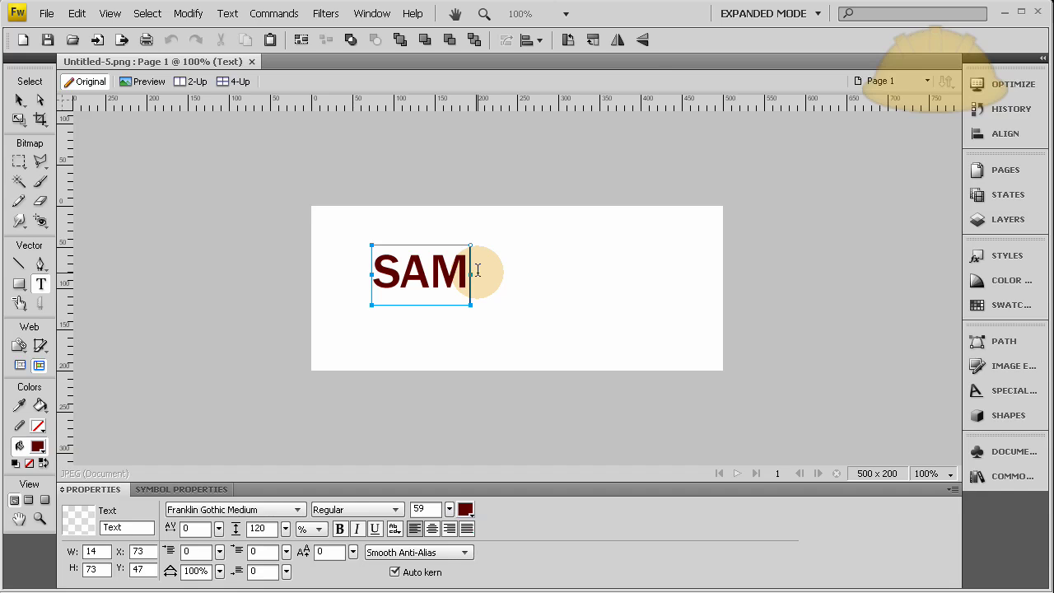
pyautogui.write('PLE TEX')
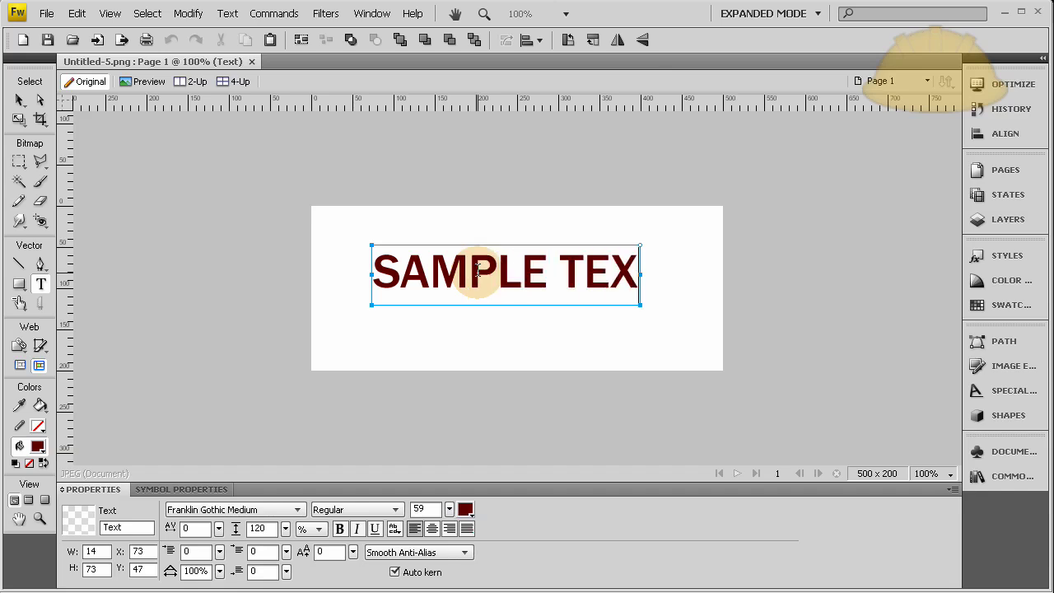
pyautogui.write('T')
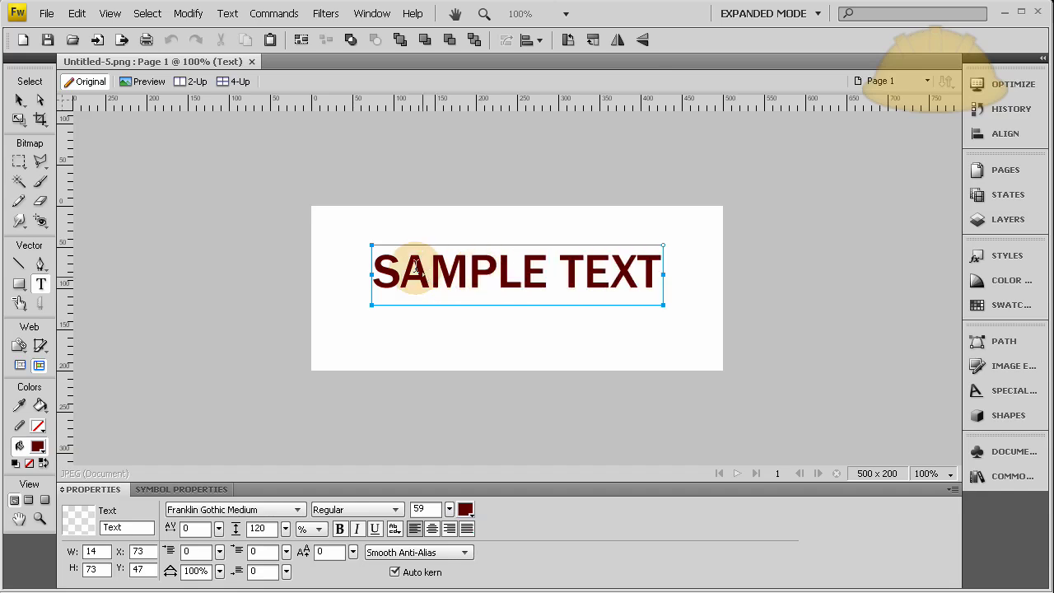
# Change the SAMPLE TEXT font to Oliver'sBarney.
pyautogui.click(19, 100)
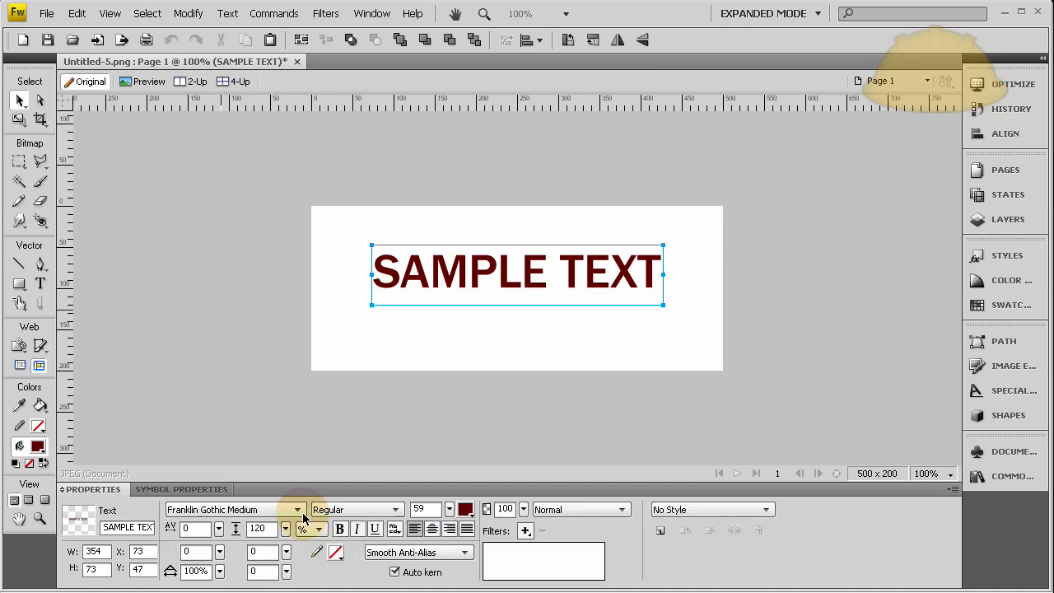
pyautogui.click(299, 512)
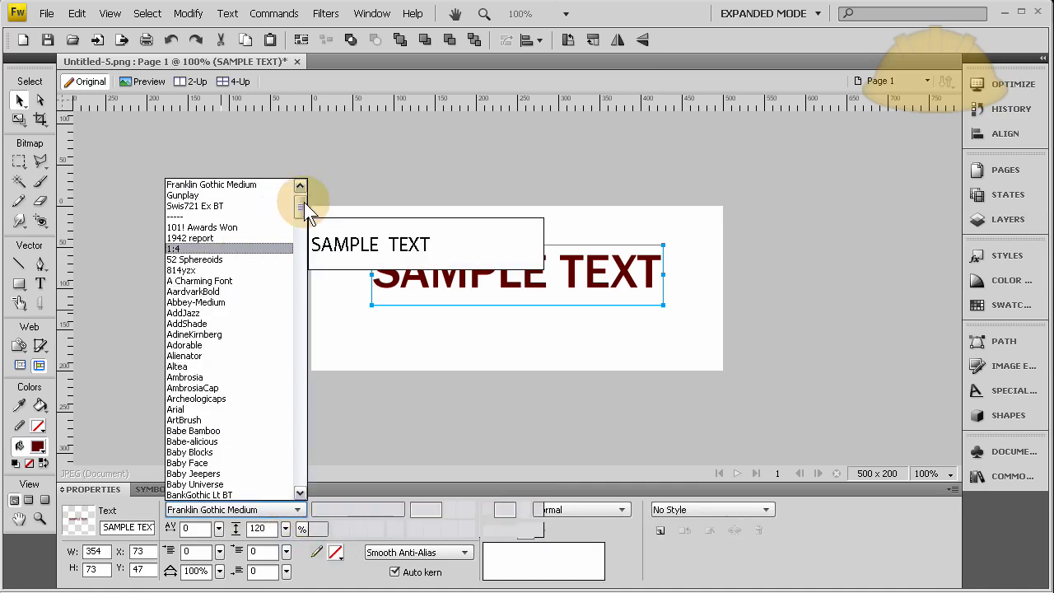
pyautogui.moveTo(296, 200); pyautogui.dragTo(304, 390)
pyautogui.click(216, 356)
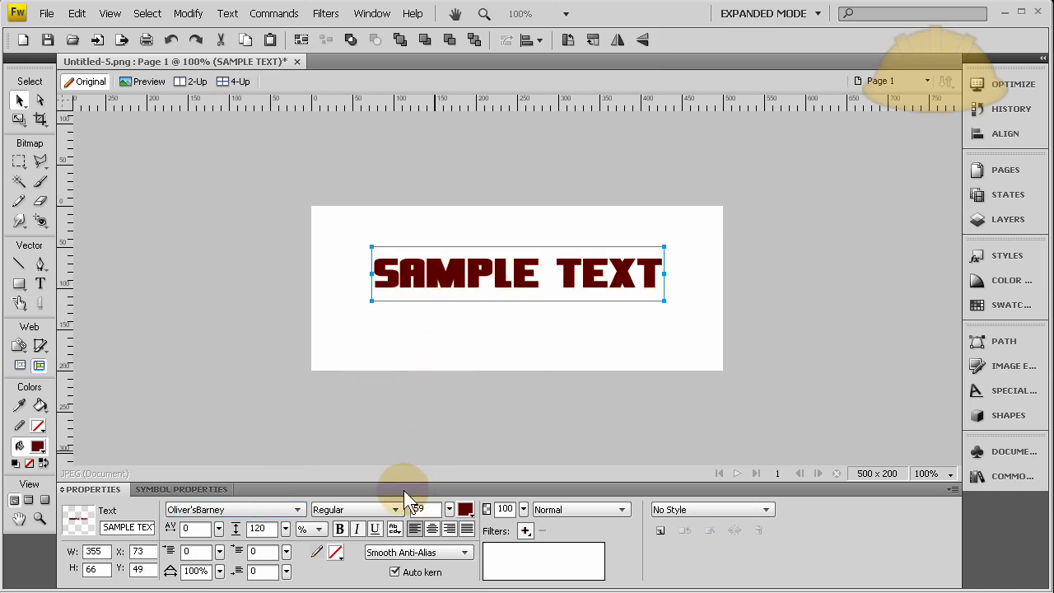
# Enlarge the text to size 81 and position it to span nearly the full canvas.
pyautogui.moveTo(449, 508)
pyautogui.mouseDown()
pyautogui.moveTo(448, 486)
pyautogui.moveTo(451, 509)
pyautogui.mouseUp()
pyautogui.moveTo(464, 283); pyautogui.dragTo(435, 311)
pyautogui.moveTo(448, 509); pyautogui.dragTo(447, 484)
pyautogui.moveTo(447, 331); pyautogui.dragTo(447, 308)
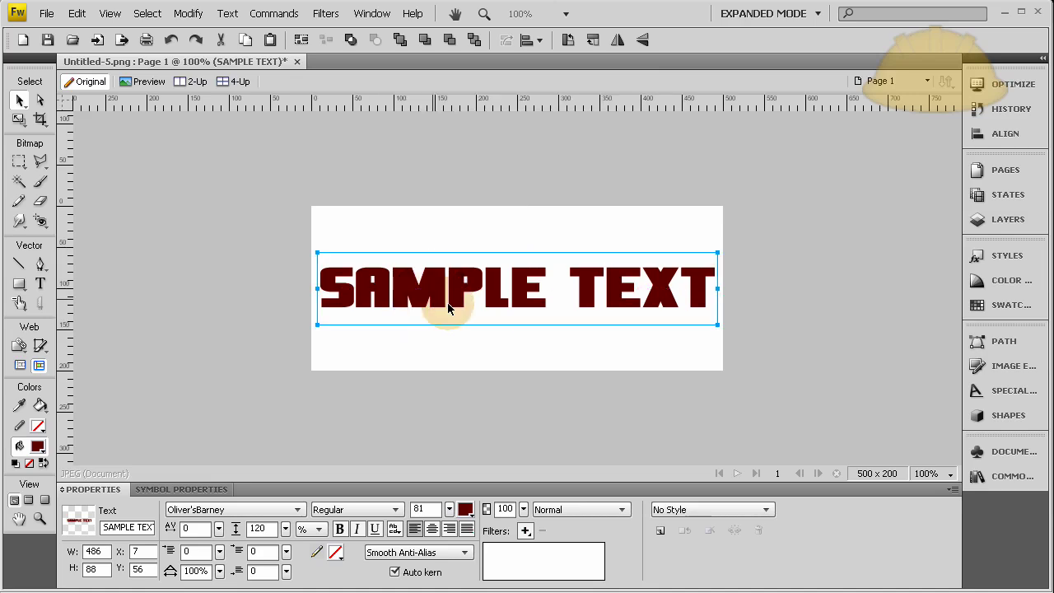
# Switch the text fill from solid dark red to a linear gradient and adjust its handle.
pyautogui.click(466, 509)
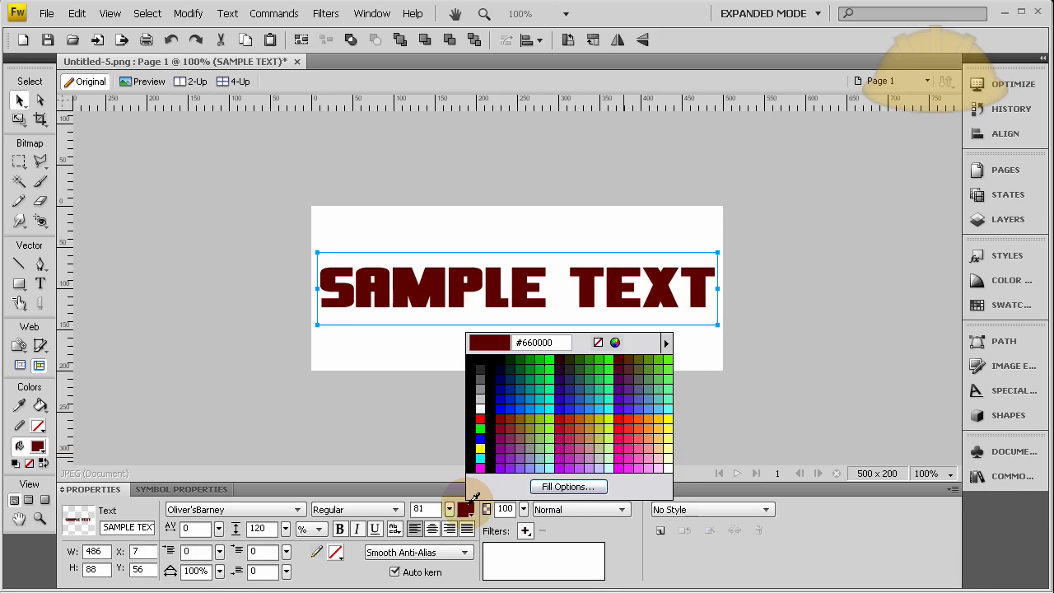
pyautogui.click(567, 485)
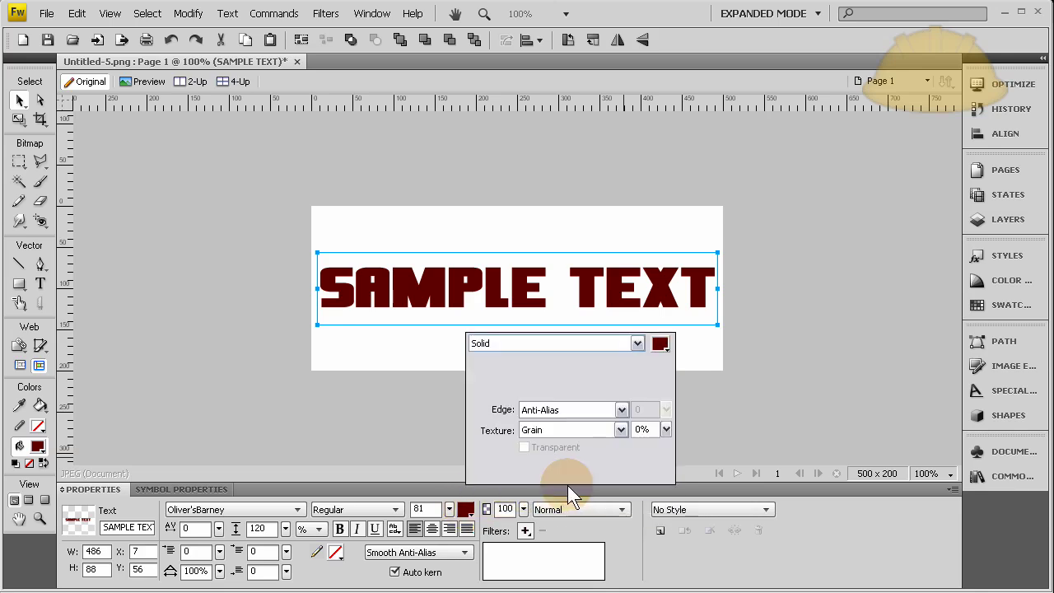
pyautogui.click(636, 344)
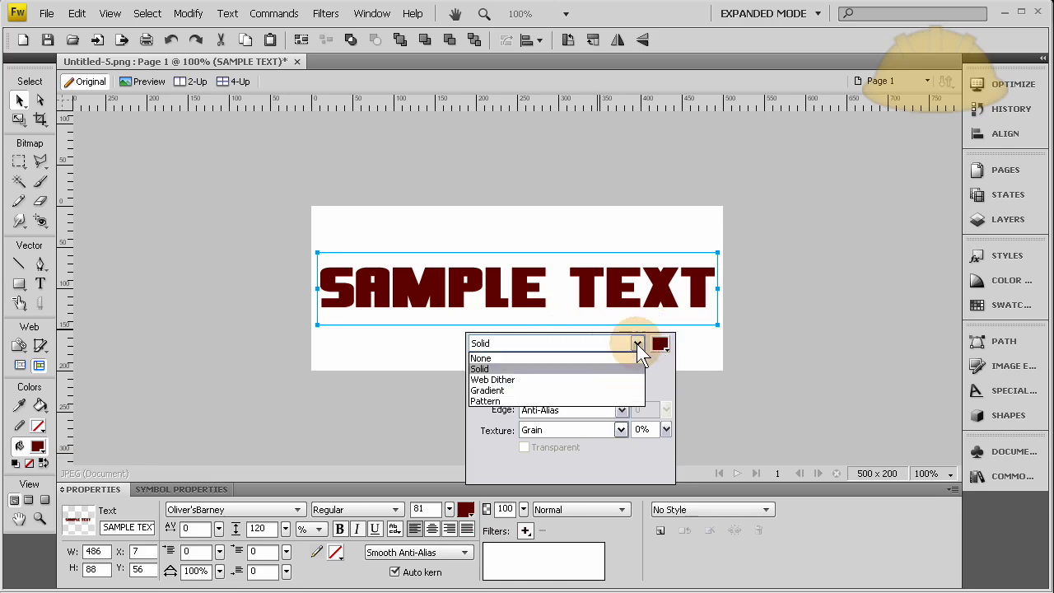
pyautogui.click(500, 389)
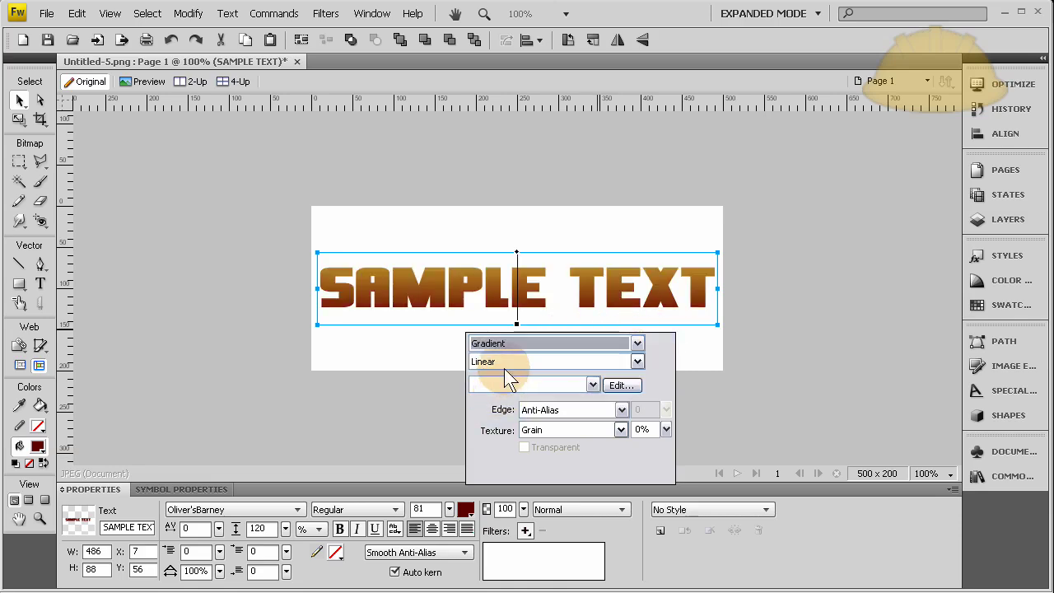
pyautogui.click(321, 346)
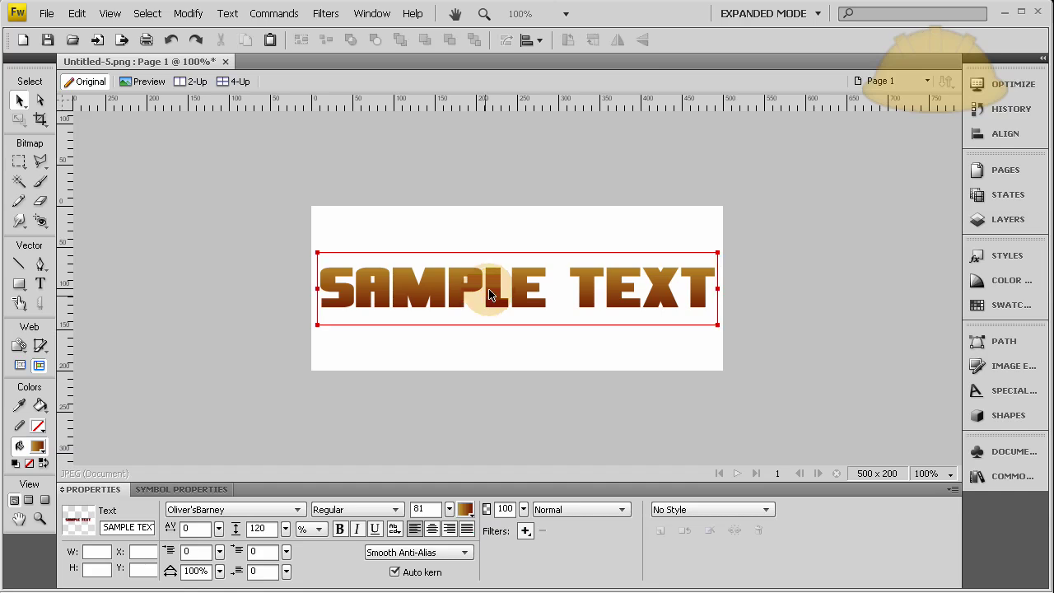
pyautogui.moveTo(516, 252); pyautogui.dragTo(520, 268)
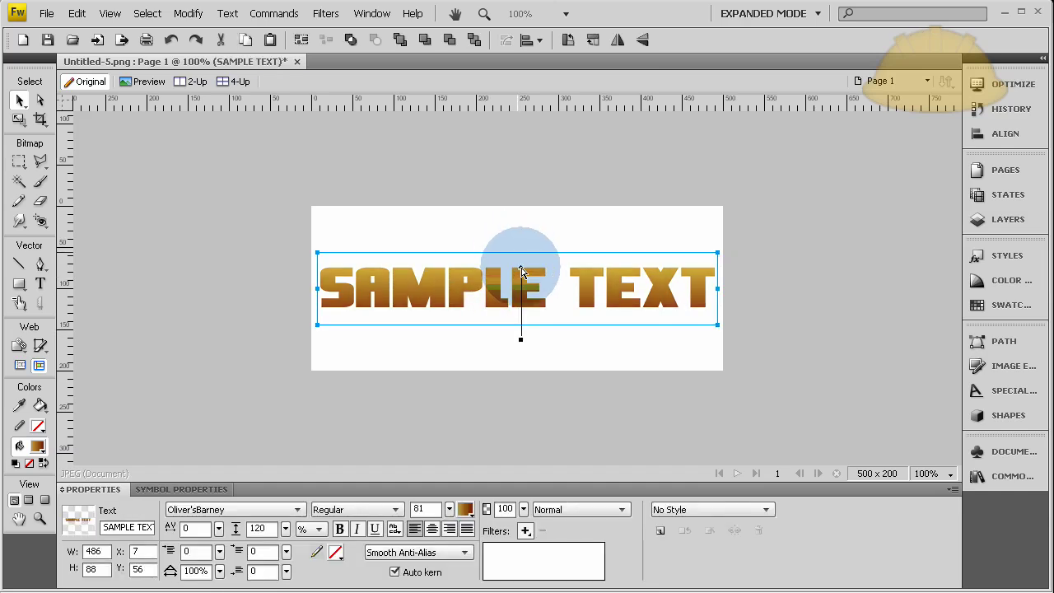
# Shorten the gradient handle and add a white colour stop in the gradient's middle.
pyautogui.click(520, 338)
pyautogui.moveTo(519, 339); pyautogui.dragTo(521, 312)
pyautogui.click(465, 510)
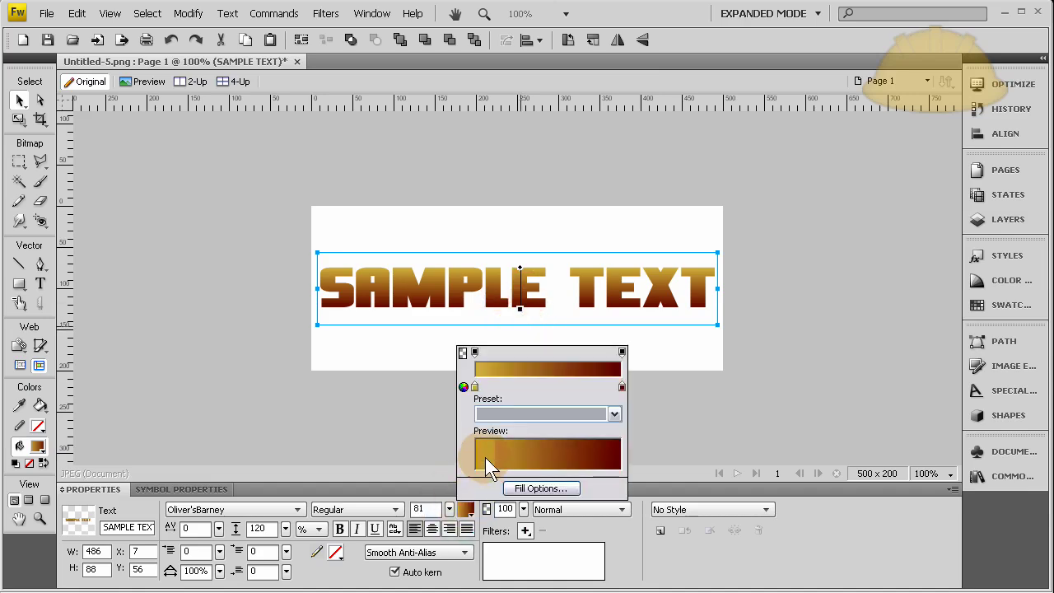
pyautogui.click(547, 385)
pyautogui.click(547, 386)
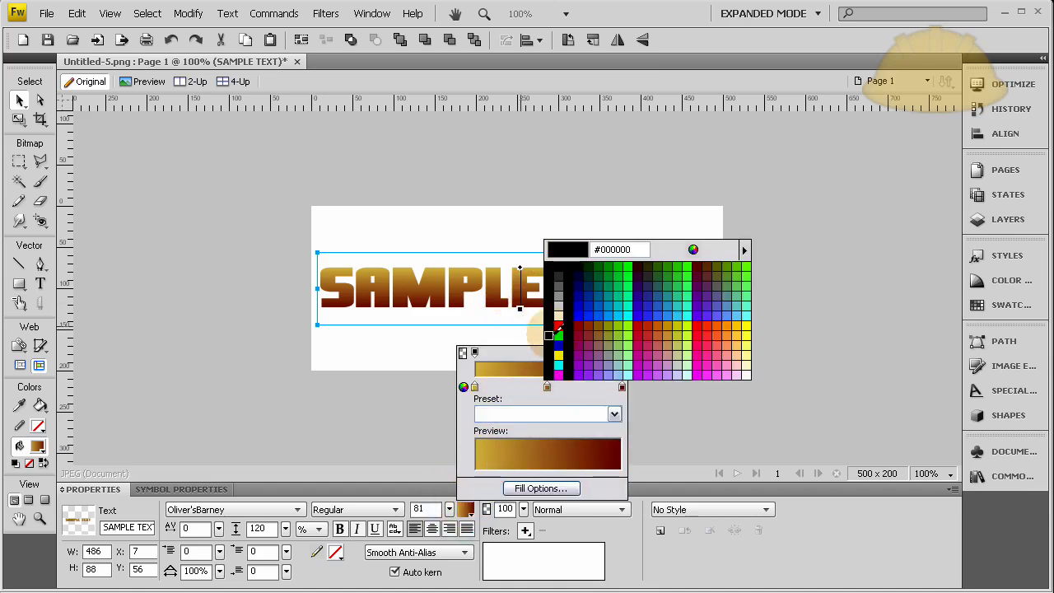
pyautogui.click(558, 315)
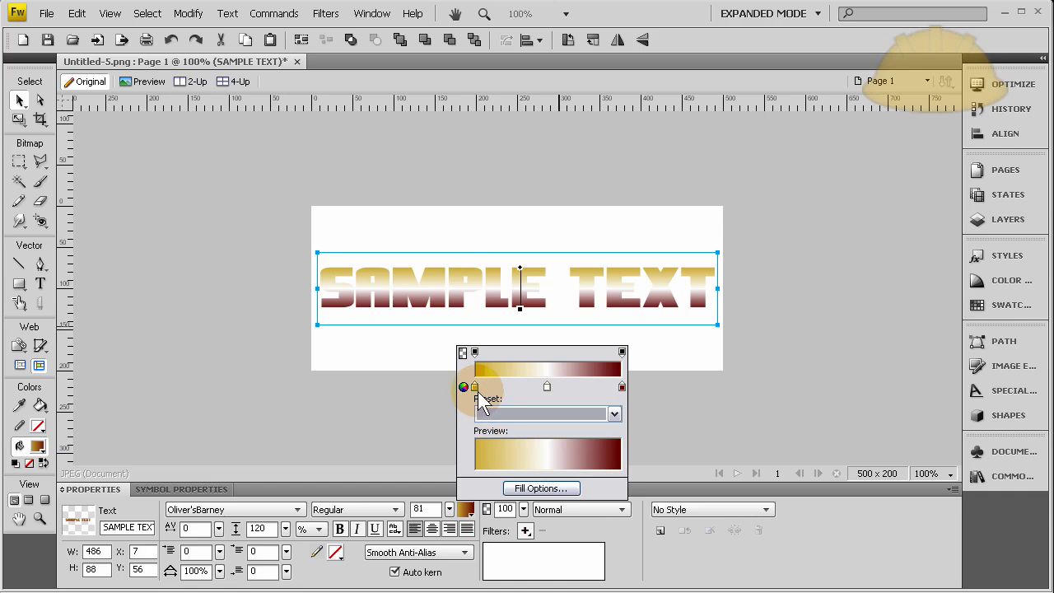
# Make the left stop grey and the right stop #CCCCCC, then reposition the stops.
pyautogui.click(475, 388)
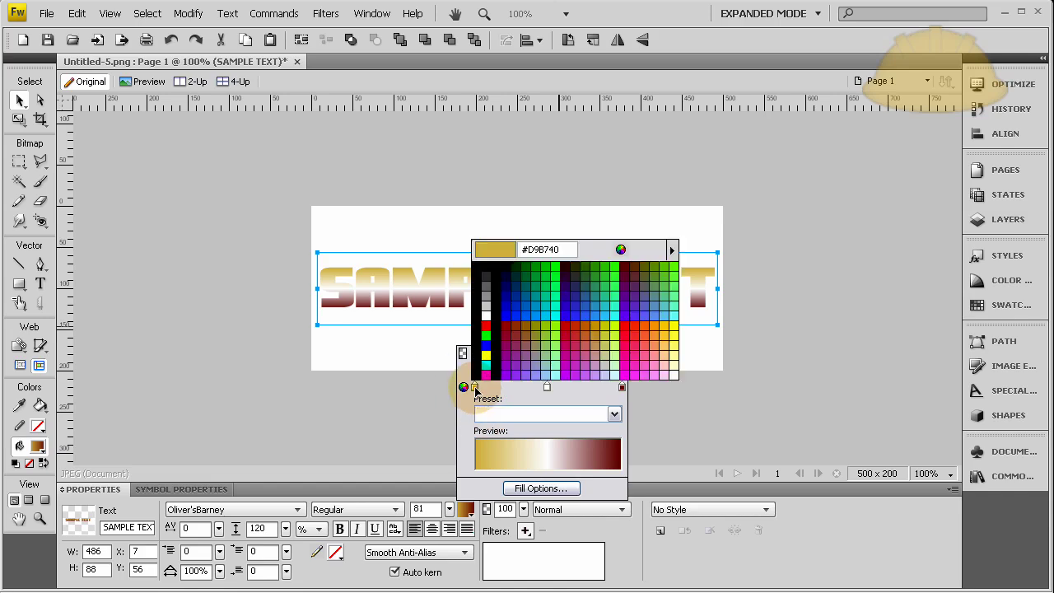
pyautogui.click(493, 288)
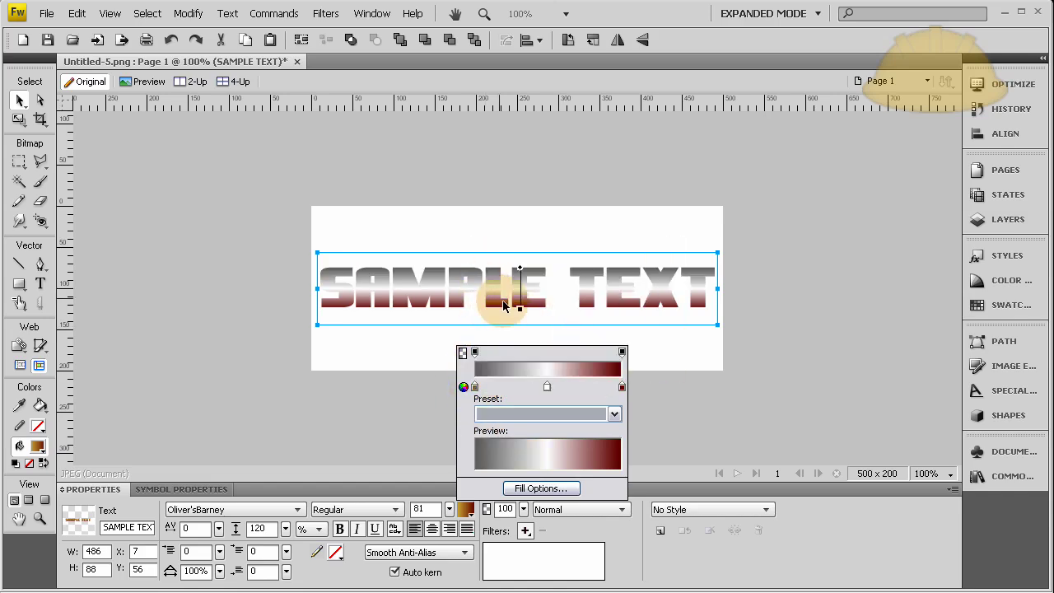
pyautogui.click(624, 387)
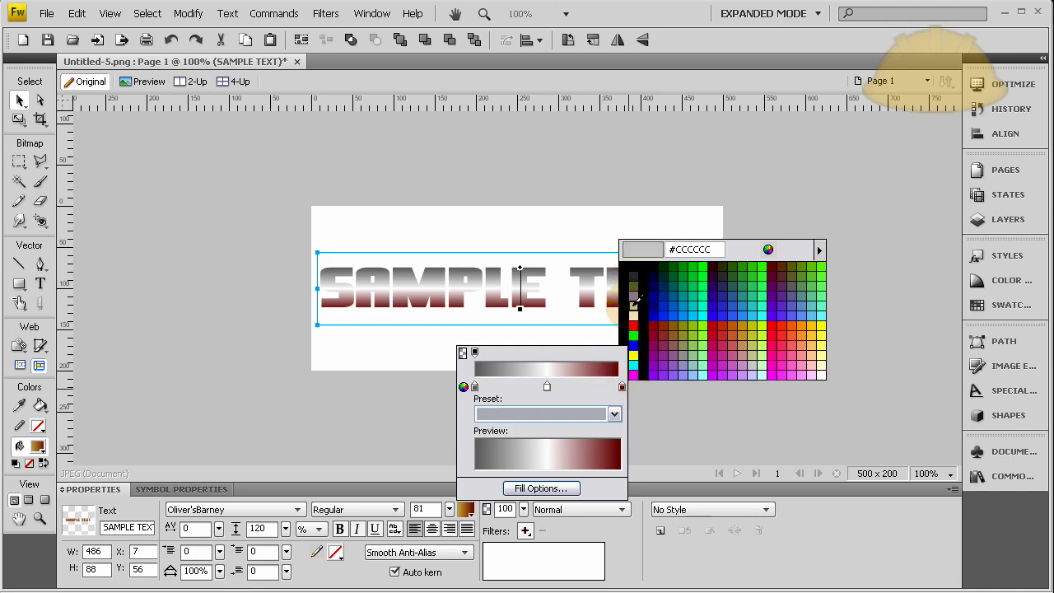
pyautogui.click(632, 303)
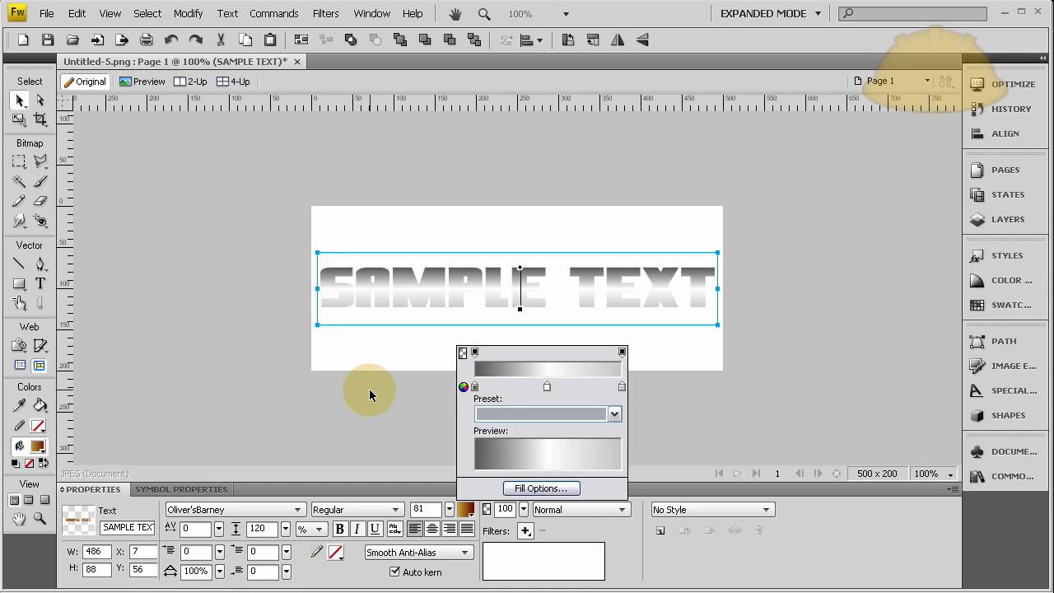
pyautogui.moveTo(623, 386); pyautogui.dragTo(494, 387)
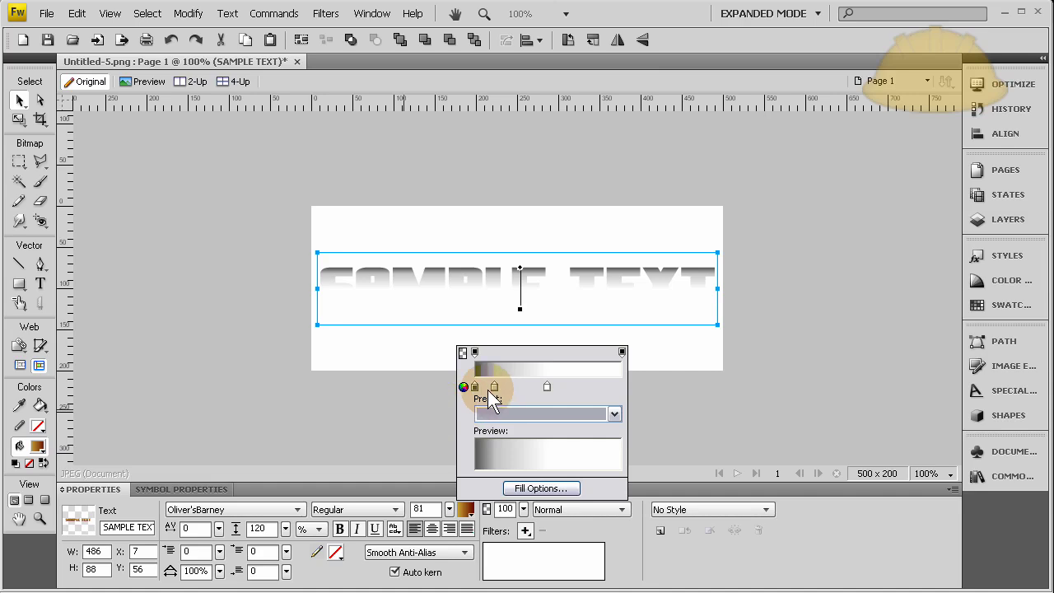
pyautogui.moveTo(475, 386); pyautogui.dragTo(645, 390)
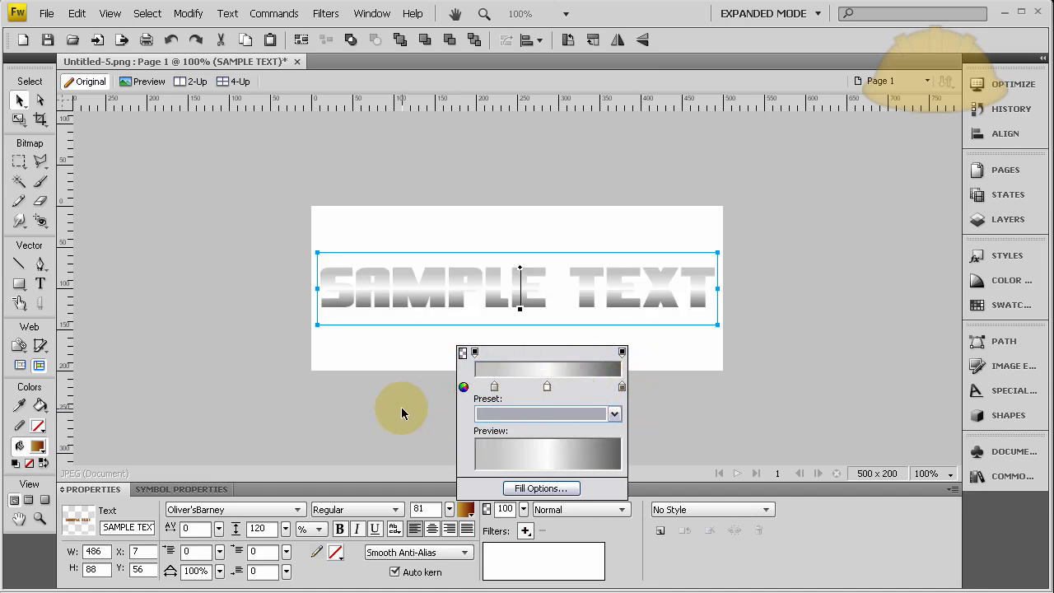
pyautogui.moveTo(494, 386); pyautogui.dragTo(475, 386)
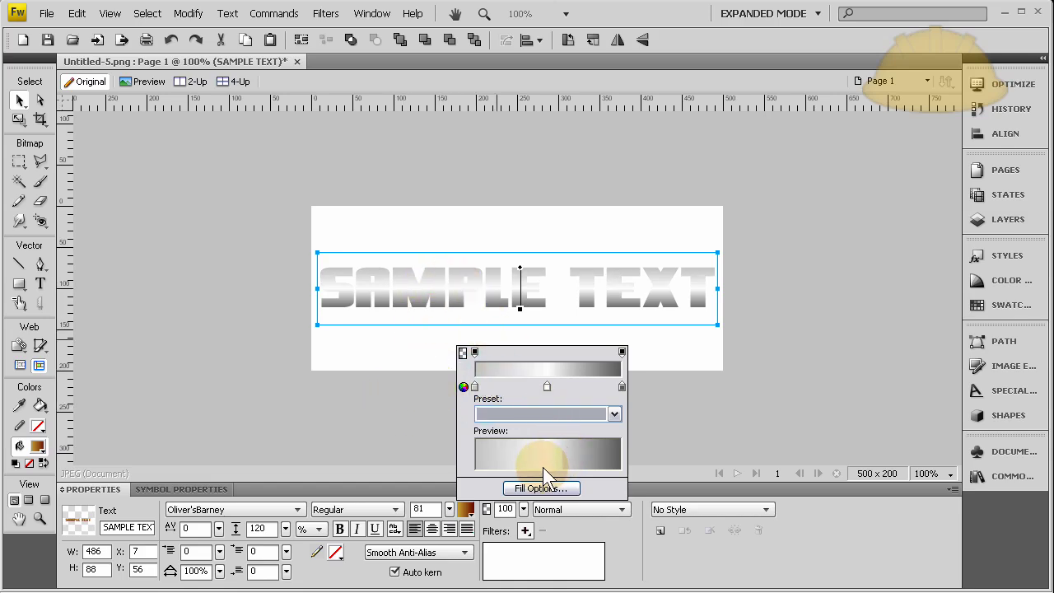
# Apply the Metal texture at 50% to the gradient fill, keeping Anti-Alias edges.
pyautogui.click(546, 488)
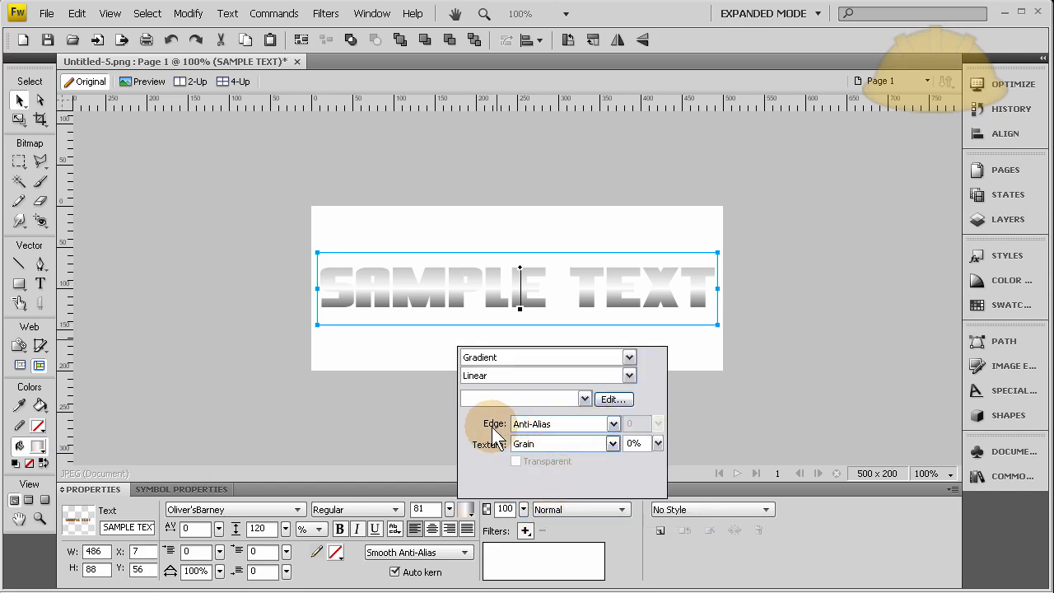
pyautogui.click(612, 424)
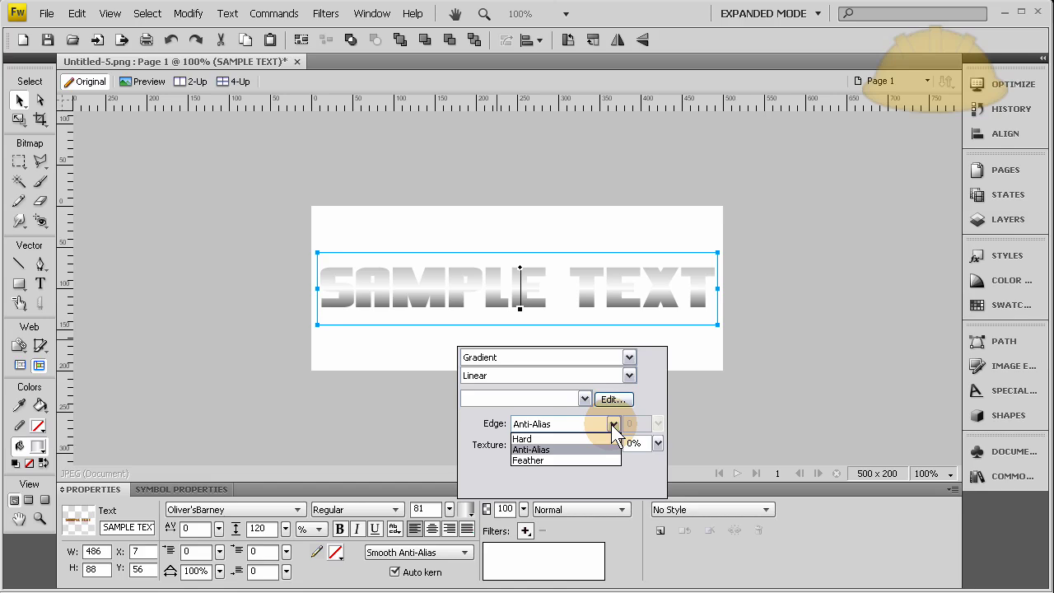
pyautogui.click(611, 424)
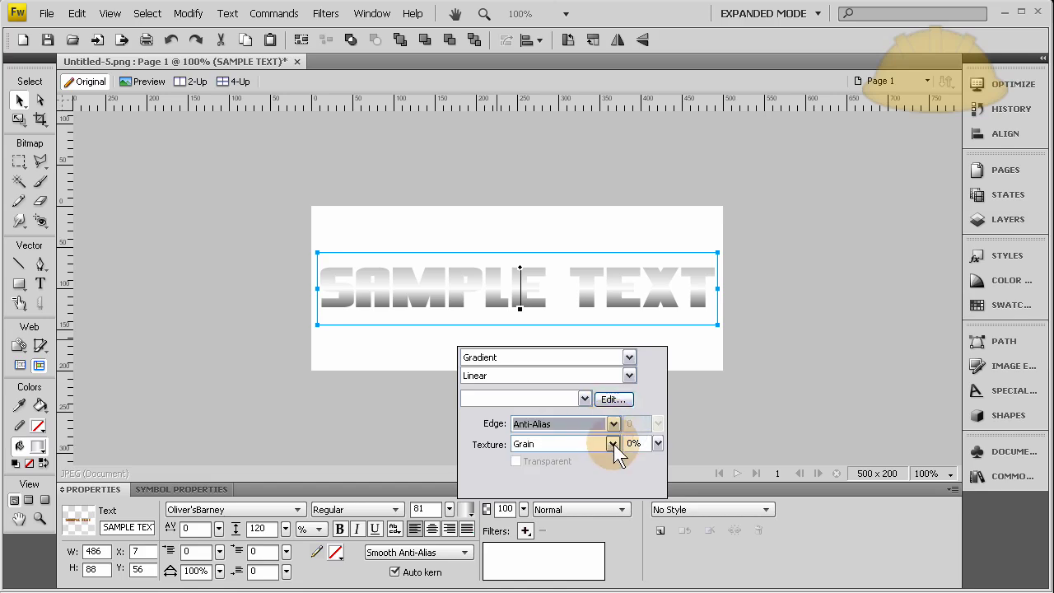
pyautogui.click(613, 441)
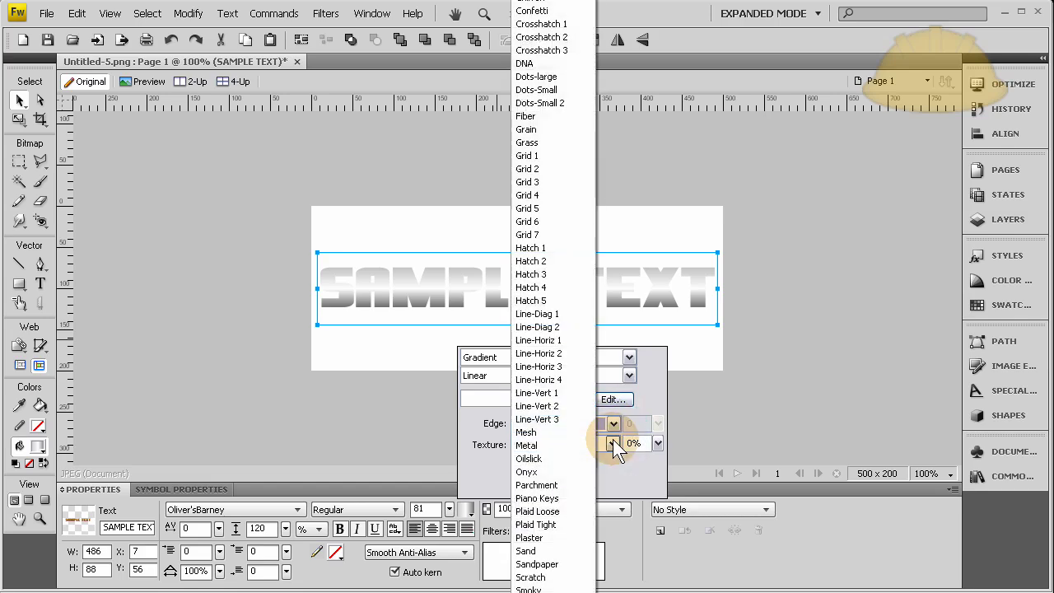
pyautogui.click(540, 445)
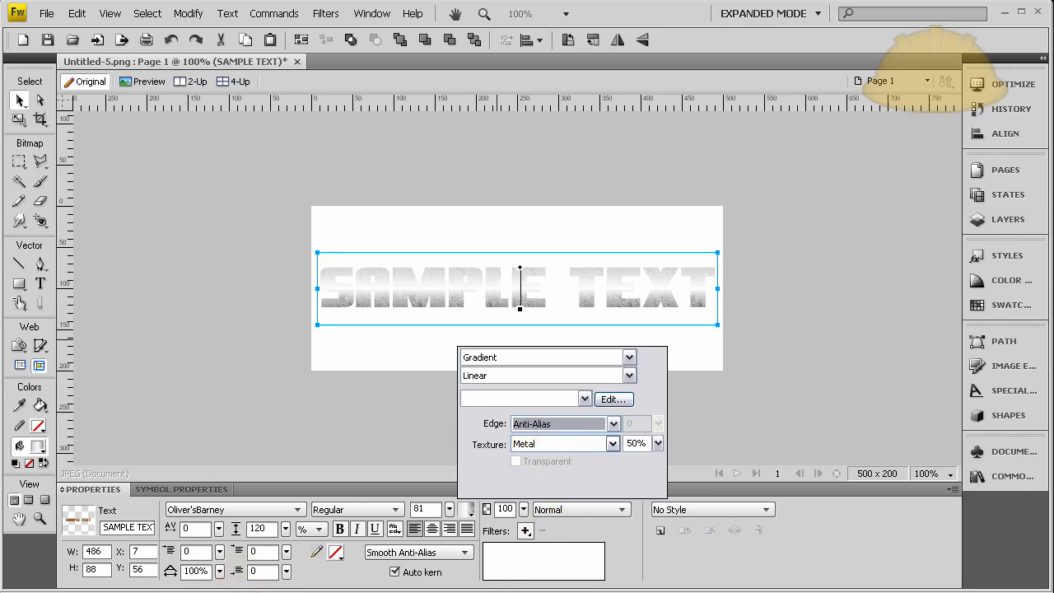
pyautogui.hotkey('alt', 'Tab')
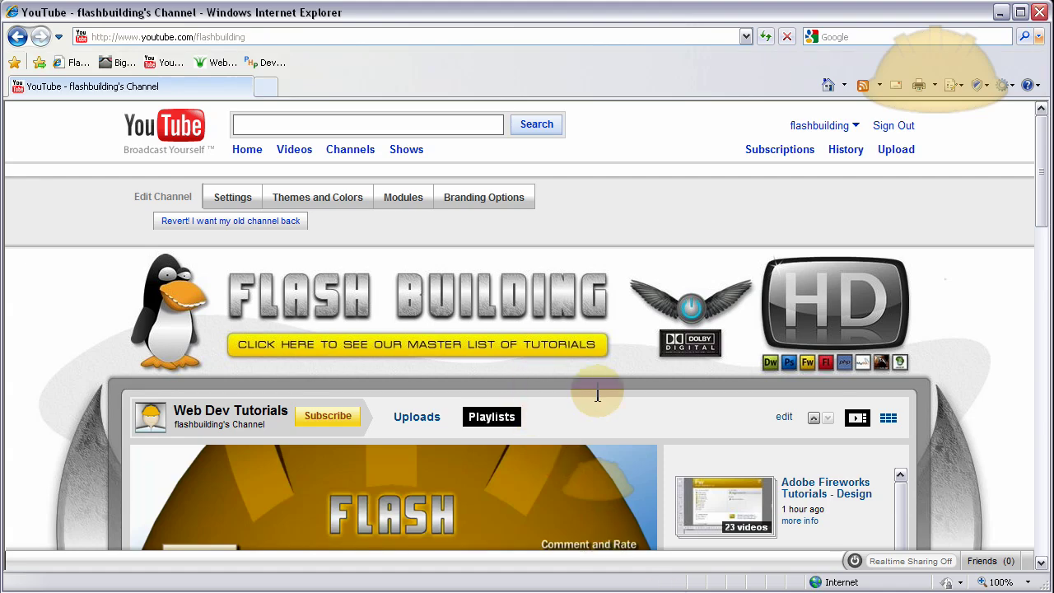
pyautogui.scroll(-3, 984, 454)
pyautogui.scroll(-3, 979, 436)
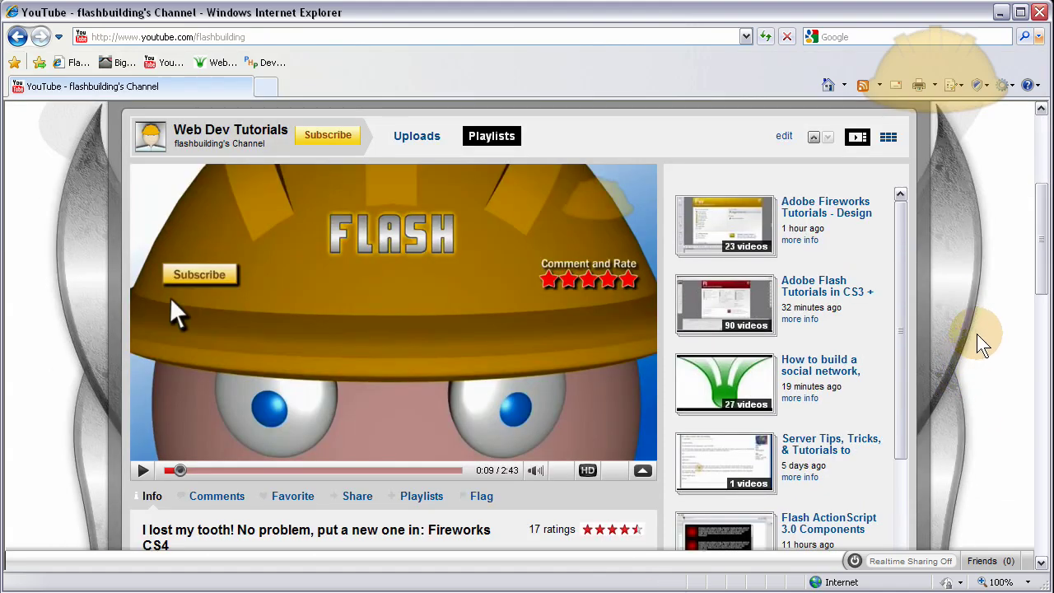
pyautogui.scroll(-6, 971, 373)
pyautogui.scroll(12, 971, 374)
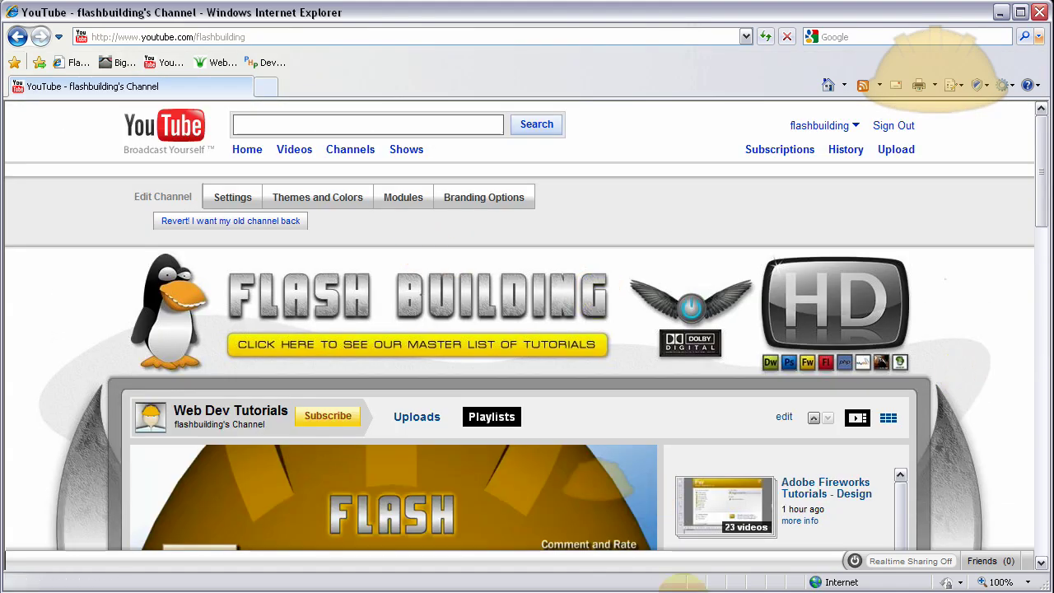
pyautogui.hotkey('alt', 'Tab')
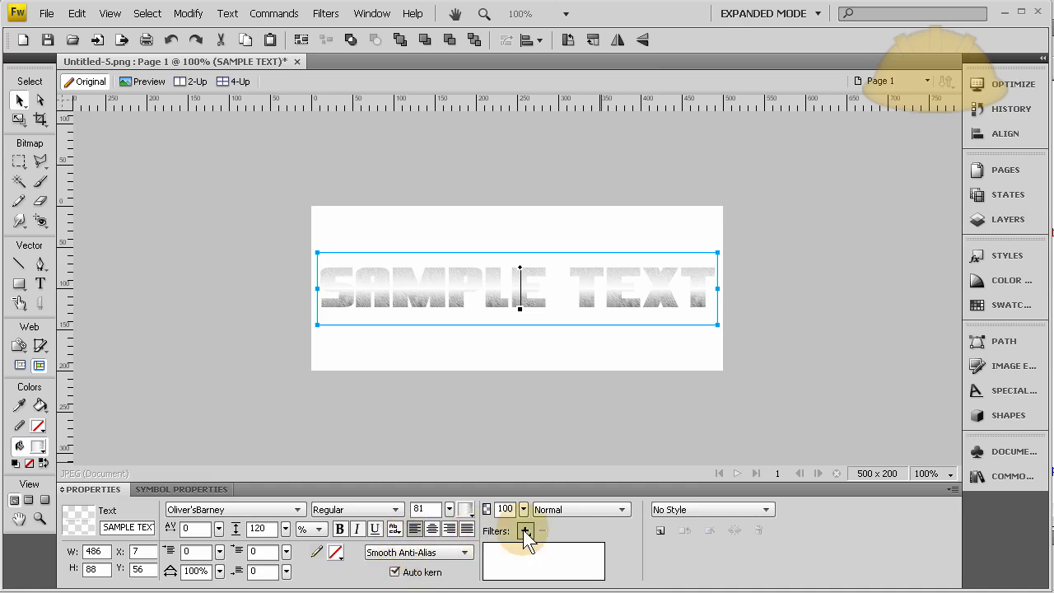
# Lower the Metal texture amount to 39% and reselect the SAMPLE TEXT object.
pyautogui.click(467, 506)
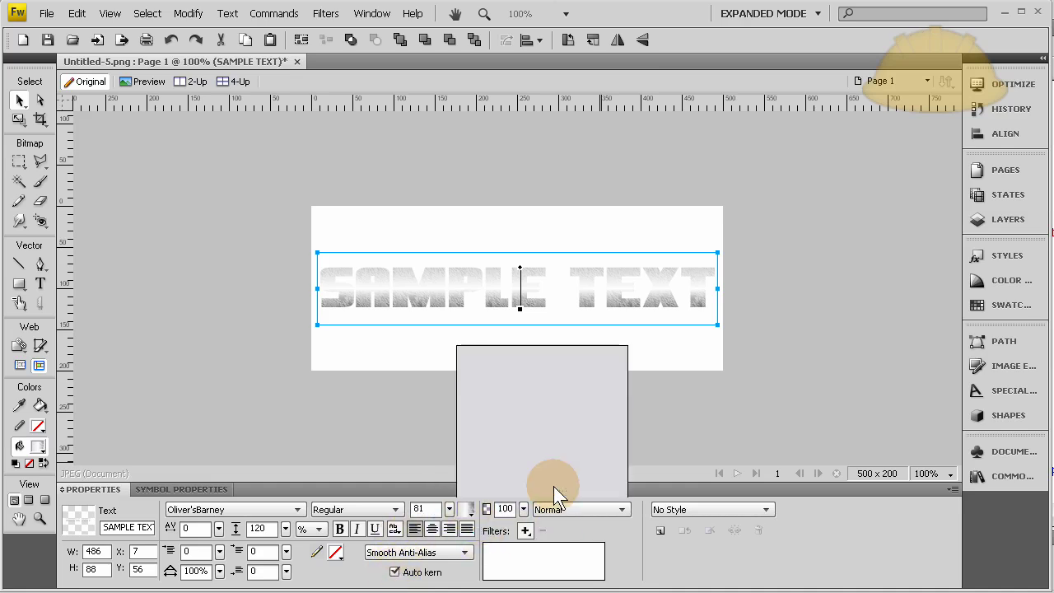
pyautogui.moveTo(658, 443); pyautogui.dragTo(661, 452)
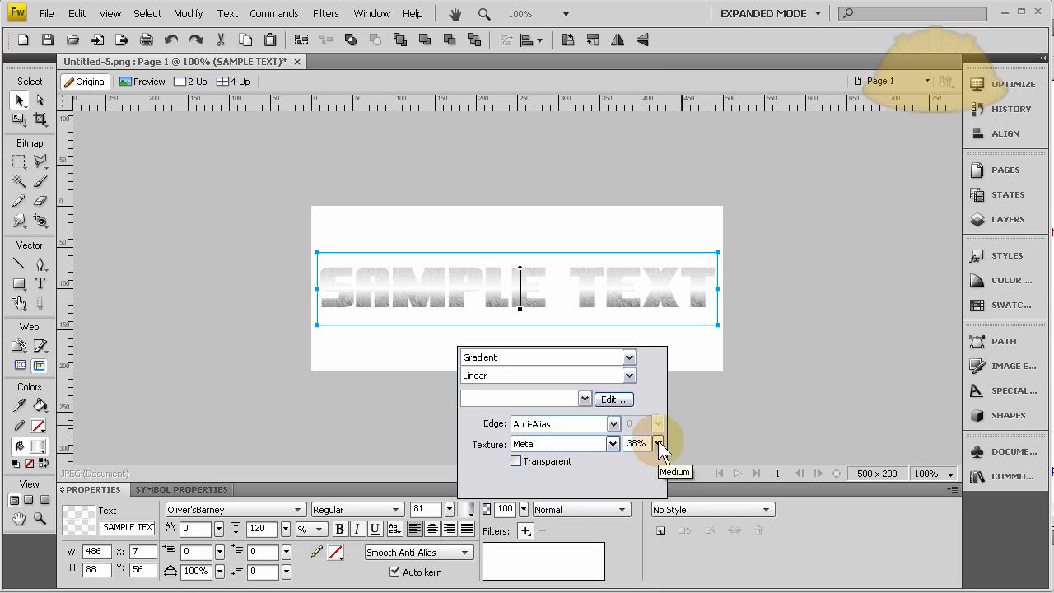
pyautogui.moveTo(658, 441); pyautogui.dragTo(658, 438)
pyautogui.click(793, 375)
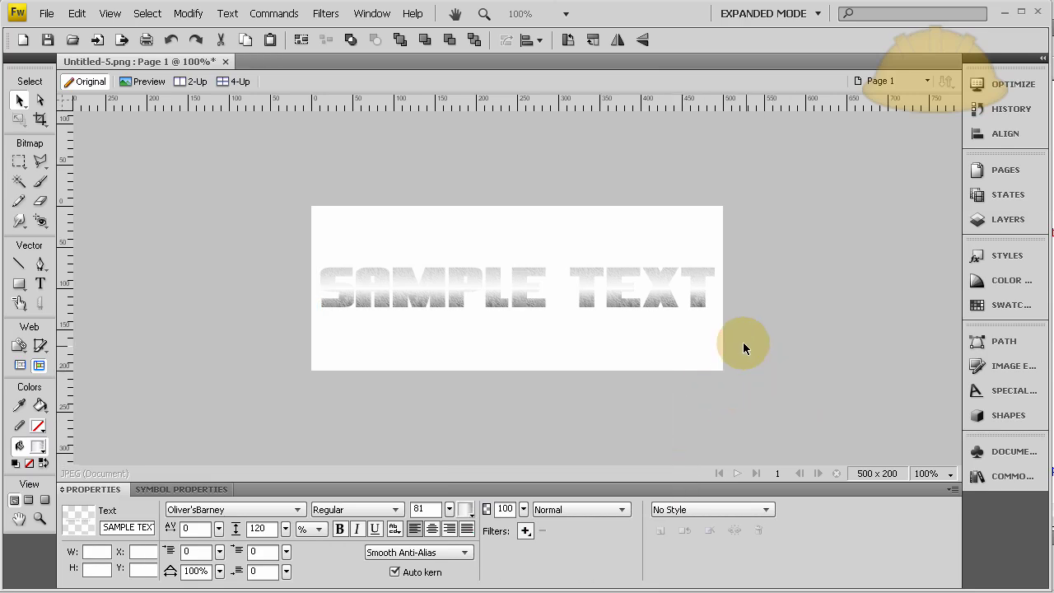
pyautogui.click(698, 293)
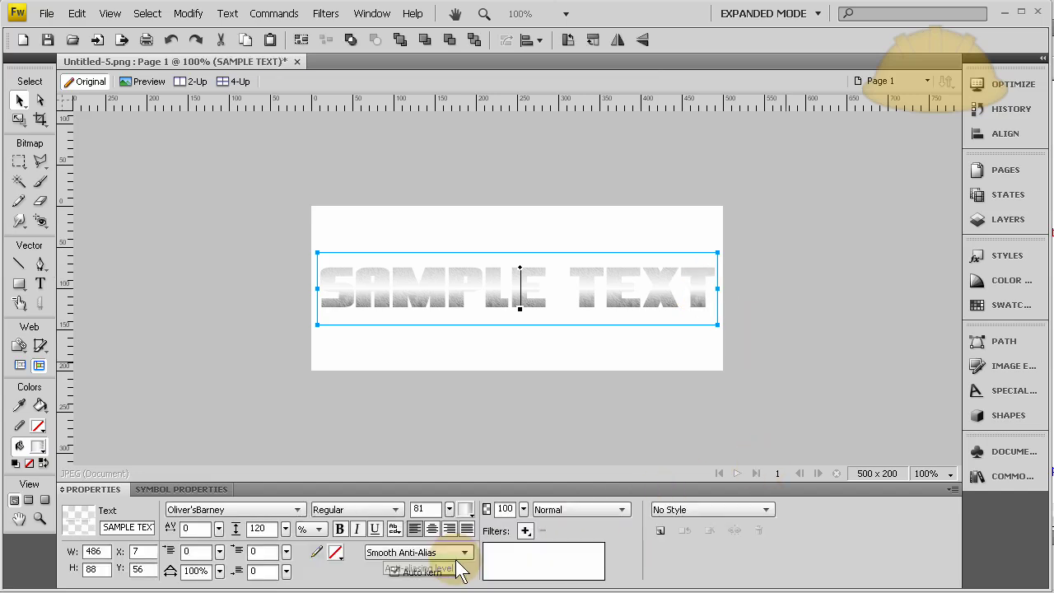
# Set the left gradient stop to a very light grey (RGB 235) in the system colour picker.
pyautogui.click(466, 509)
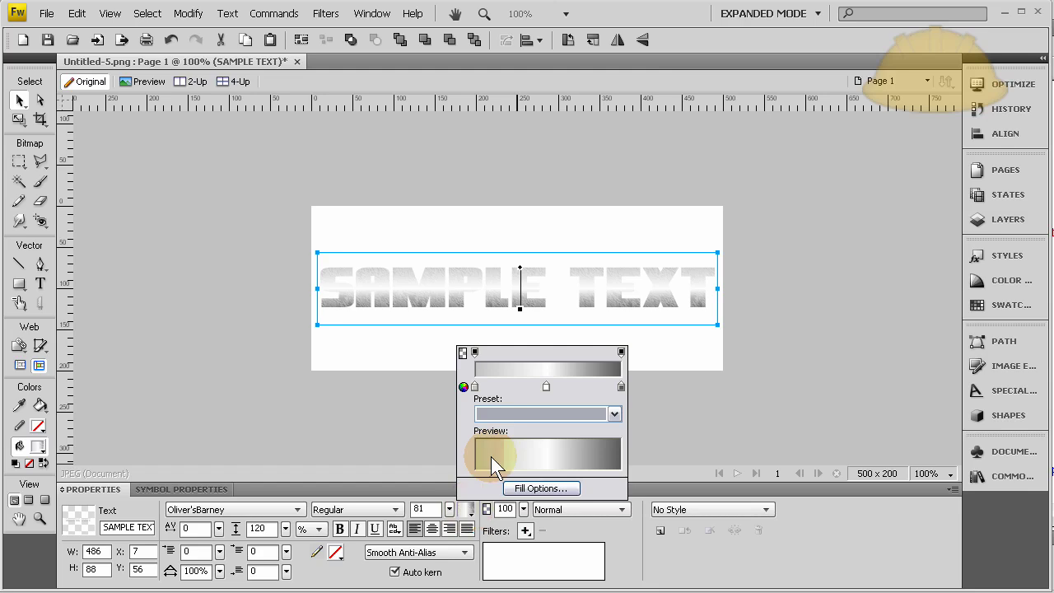
pyautogui.click(547, 387)
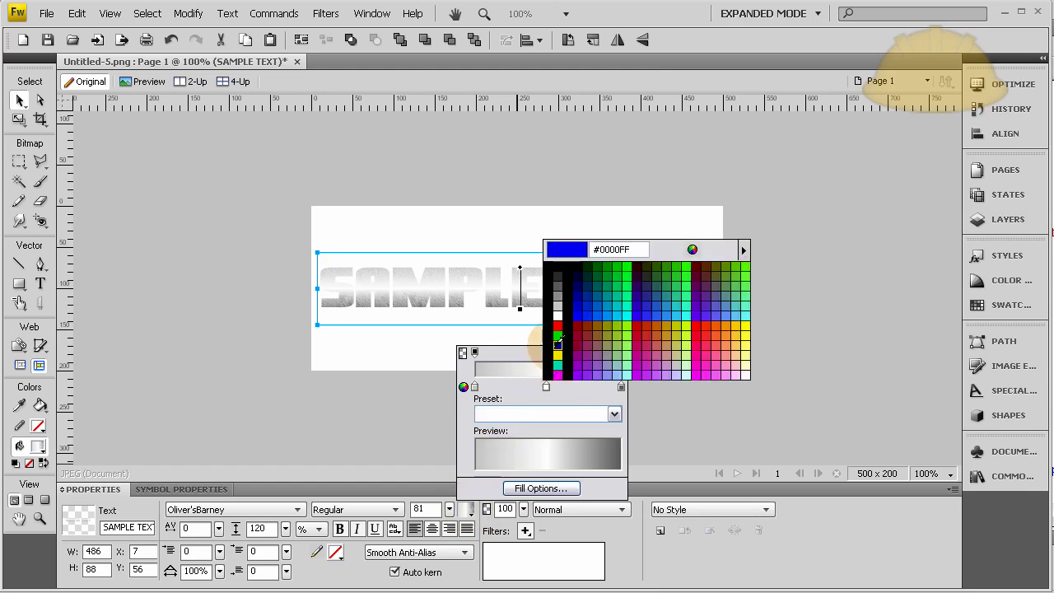
pyautogui.click(692, 250)
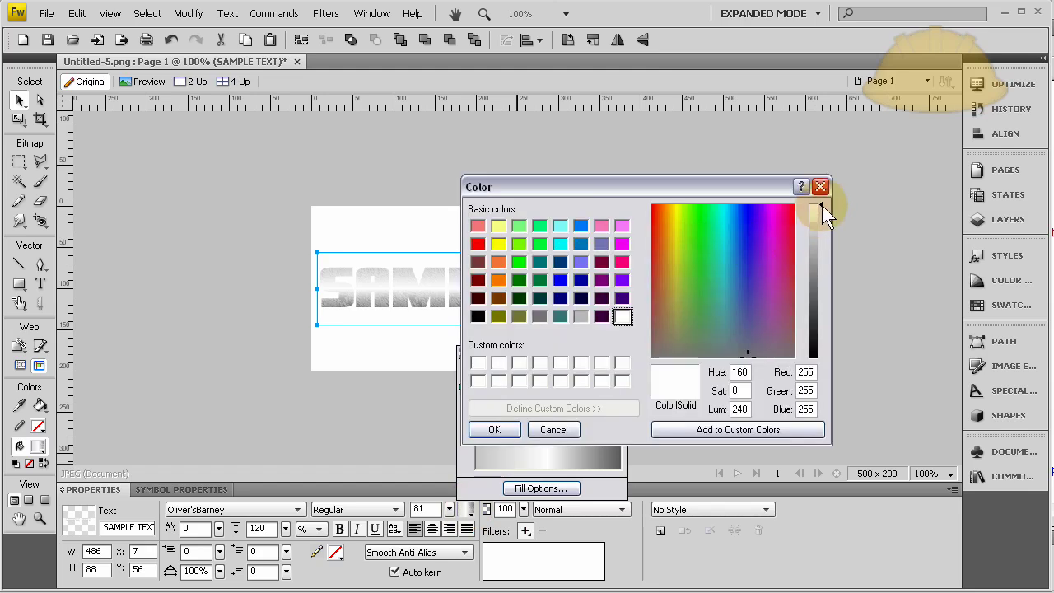
pyautogui.moveTo(822, 205); pyautogui.dragTo(822, 215)
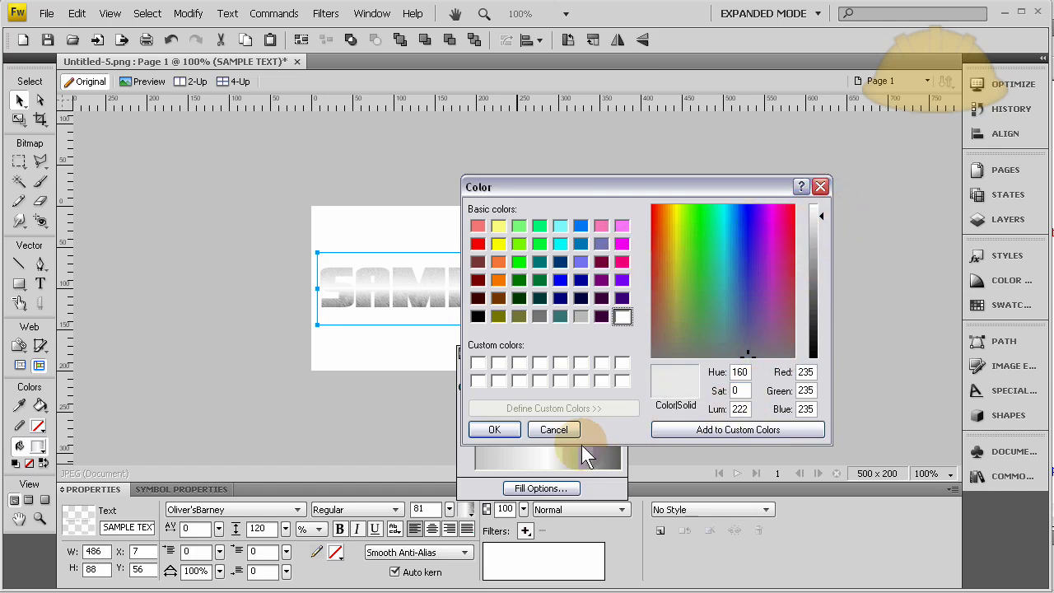
pyautogui.click(495, 427)
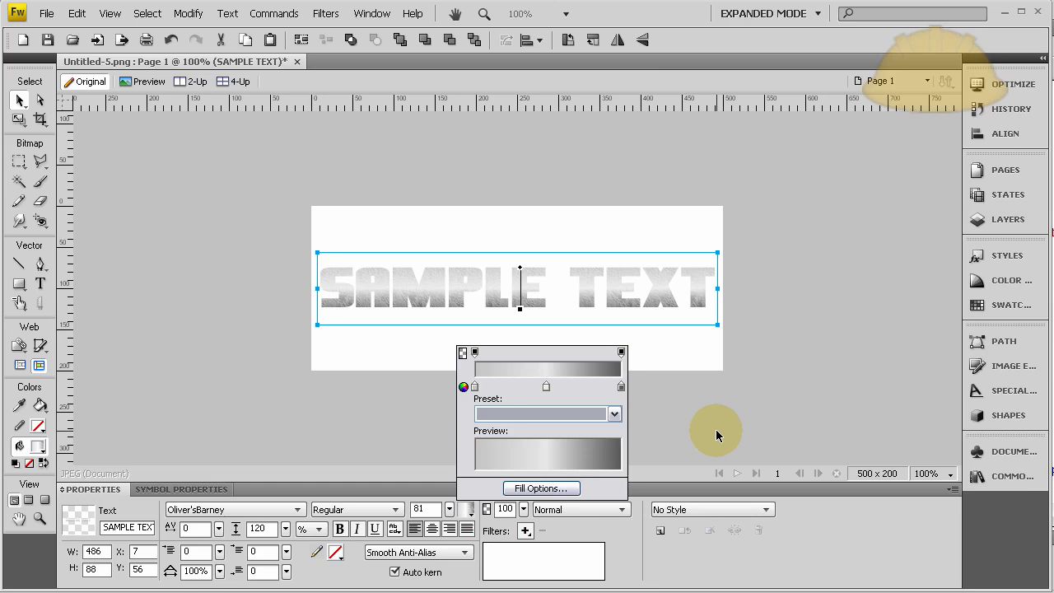
# Give SAMPLE TEXT a light grey #CCCCCC stroke, replacing the dark grey first tried.
pyautogui.click(430, 435)
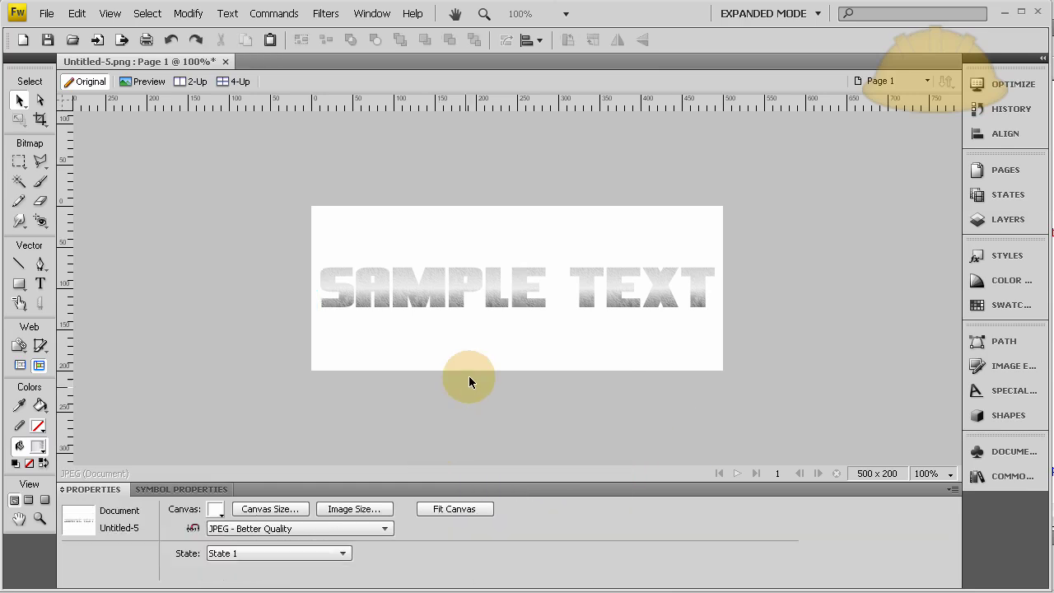
pyautogui.click(499, 299)
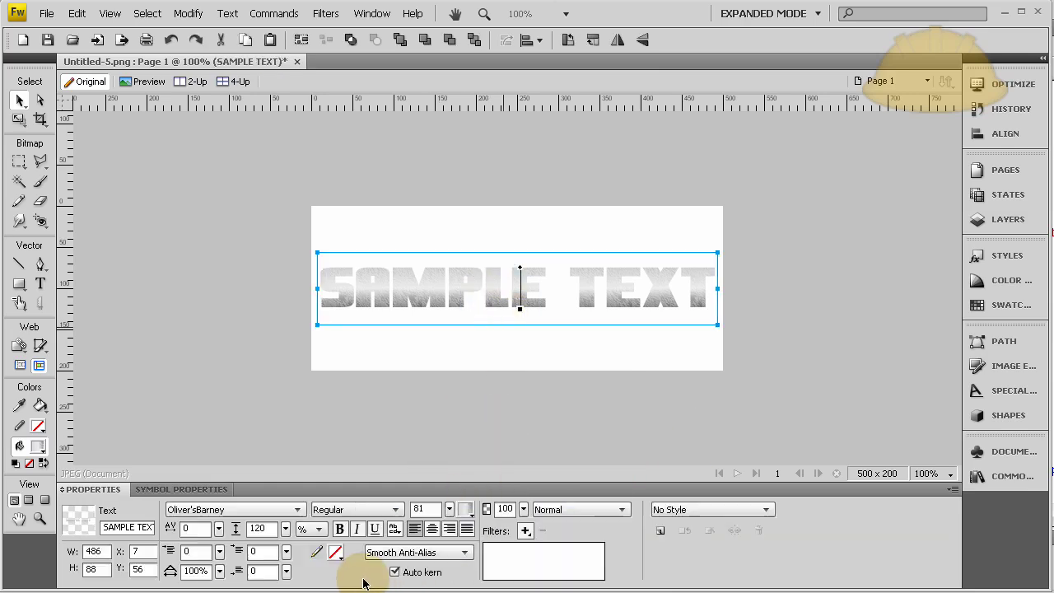
pyautogui.click(335, 552)
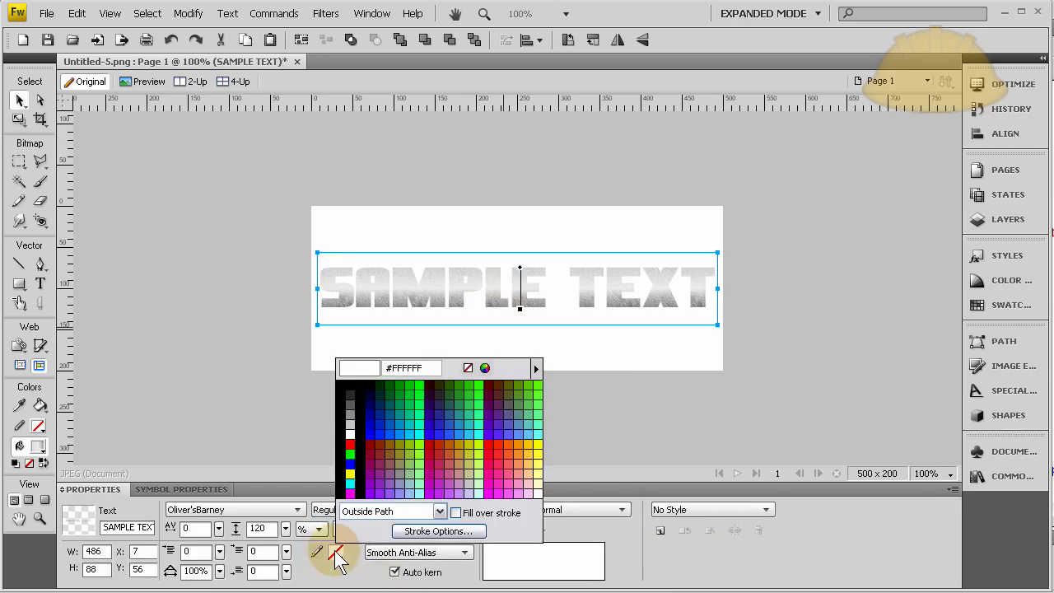
pyautogui.click(350, 403)
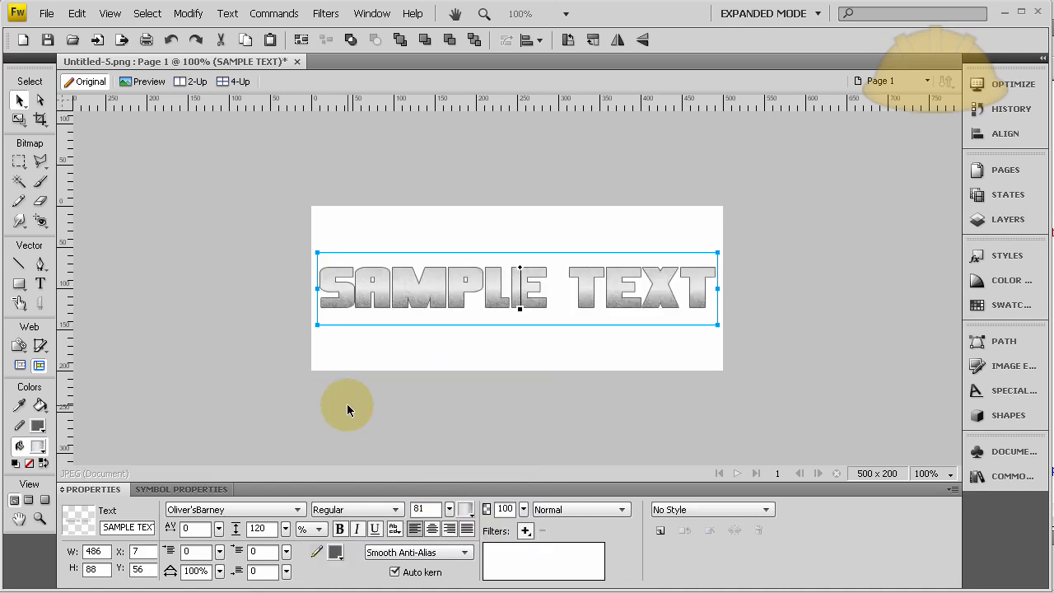
pyautogui.click(335, 552)
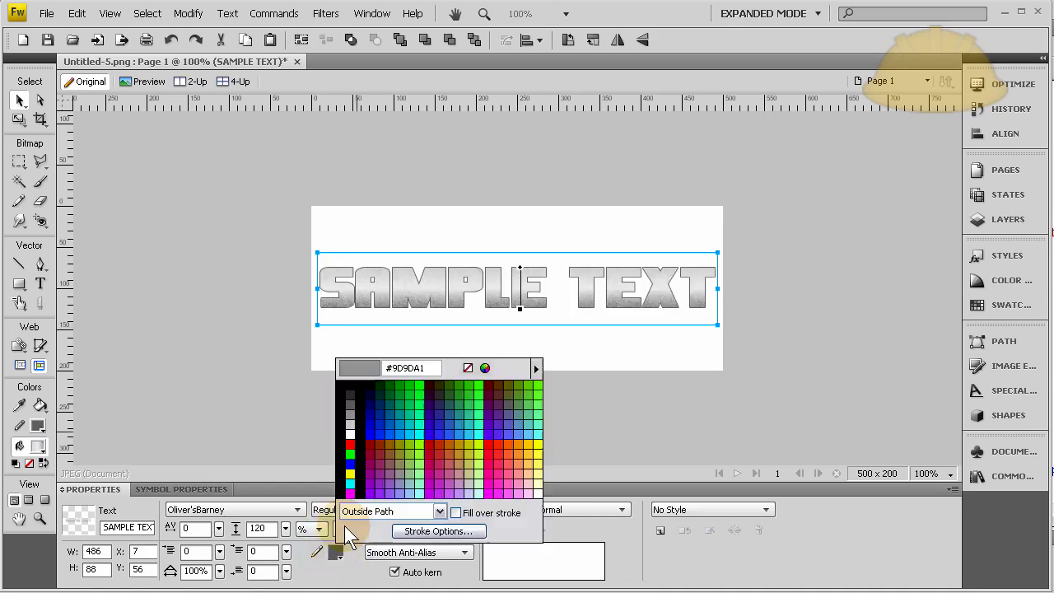
pyautogui.click(351, 423)
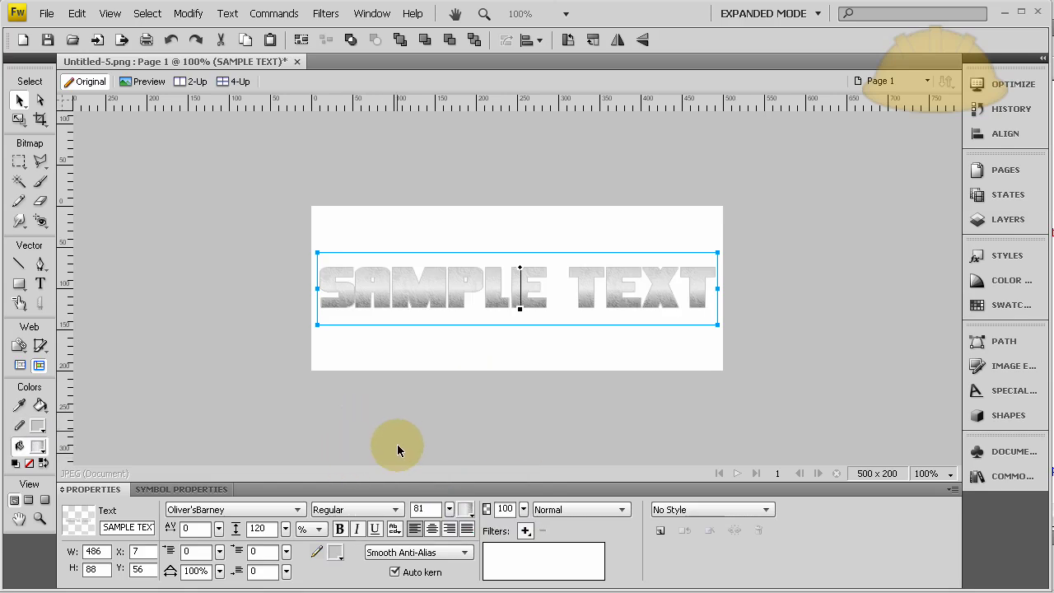
# Add a Shadow and Glow > Drop Shadow filter (black, distance 7, 65% opacity) to the text.
pyautogui.click(525, 531)
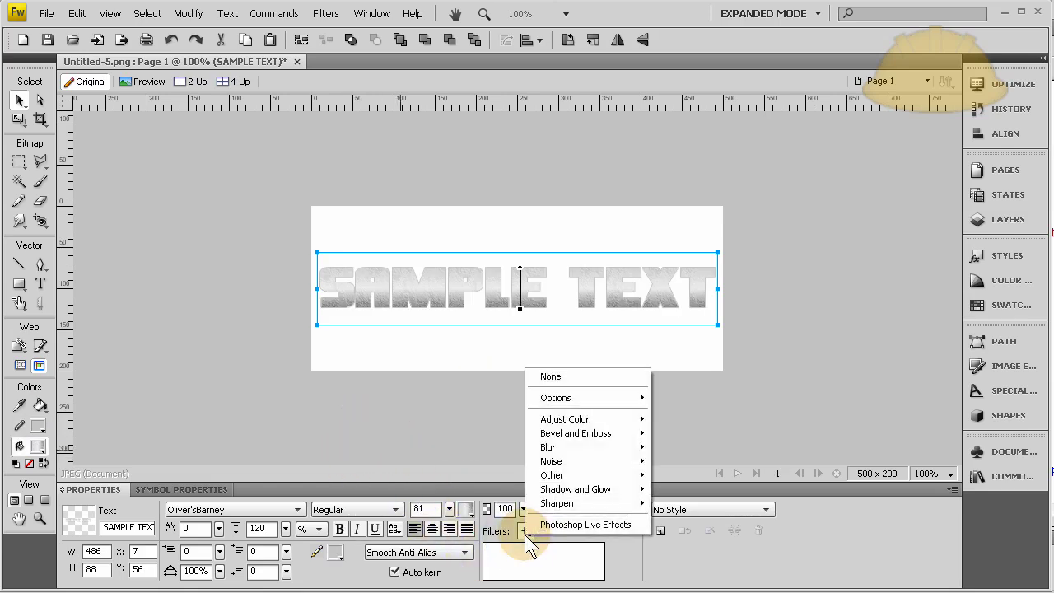
pyautogui.moveTo(575, 493)
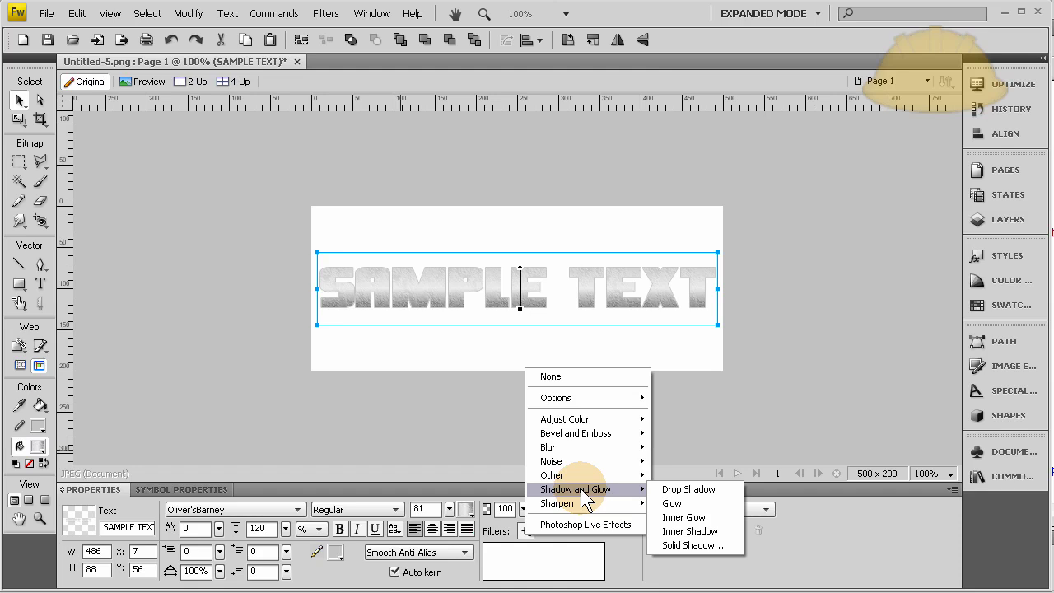
pyautogui.click(679, 489)
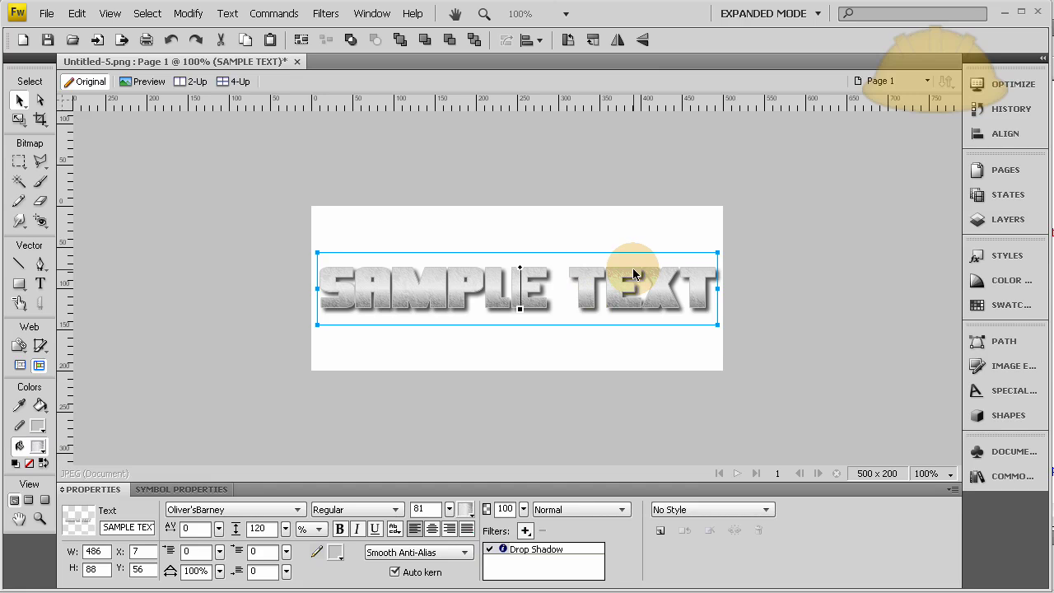
# Swap the fill texture from Metal to Line-Diag 2 and raise its amount to 64%.
pyautogui.click(861, 354)
pyautogui.click(705, 293)
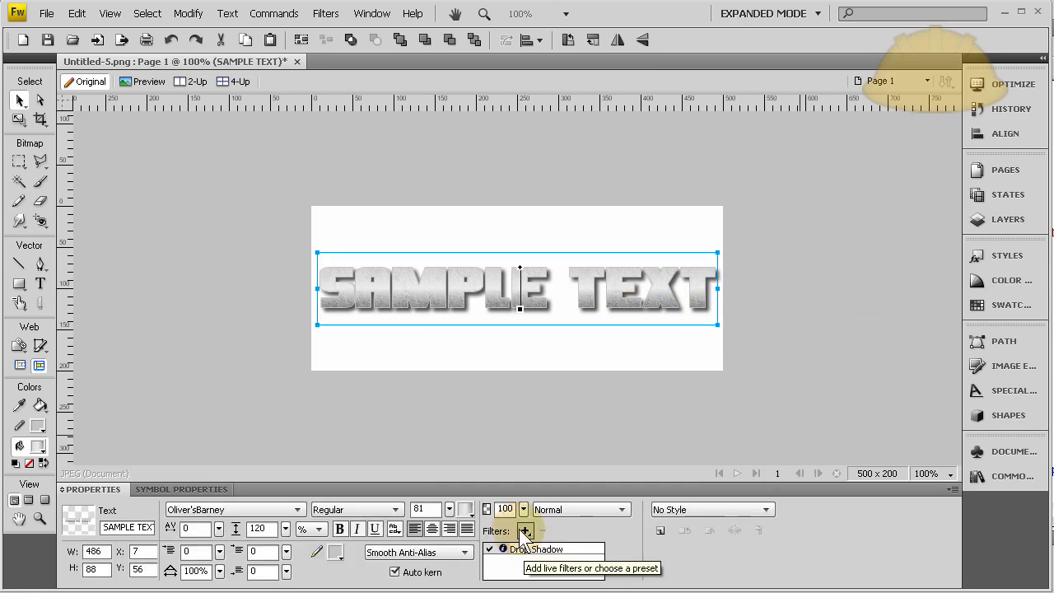
pyautogui.click(463, 509)
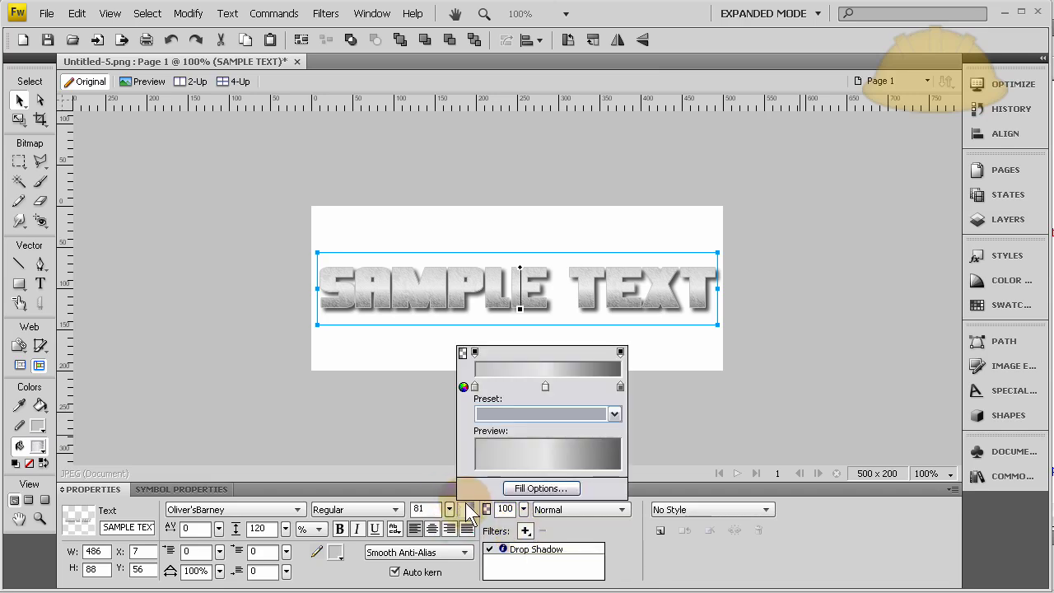
pyautogui.click(543, 489)
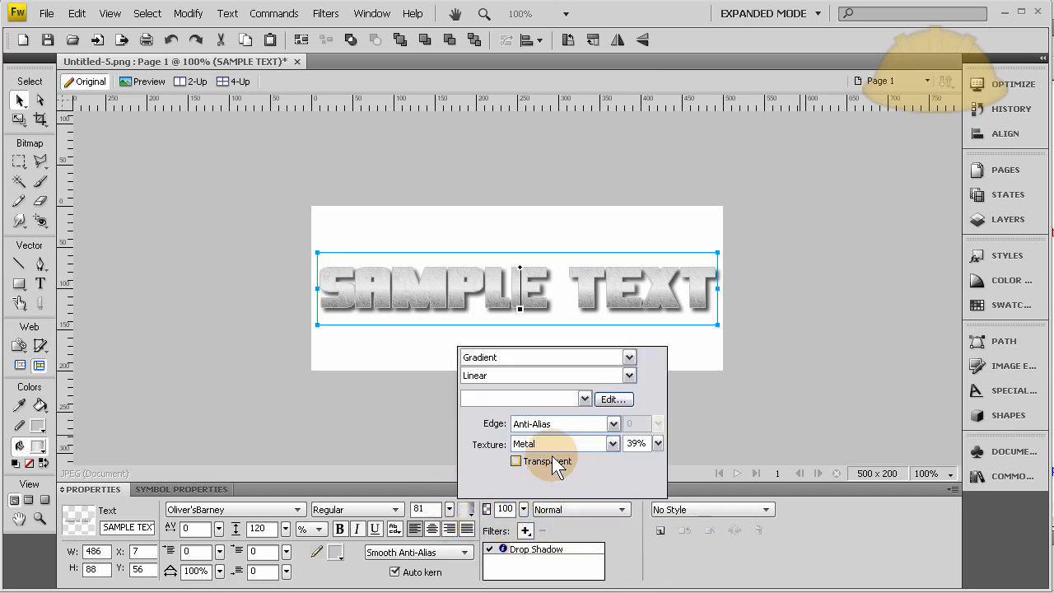
pyautogui.click(611, 444)
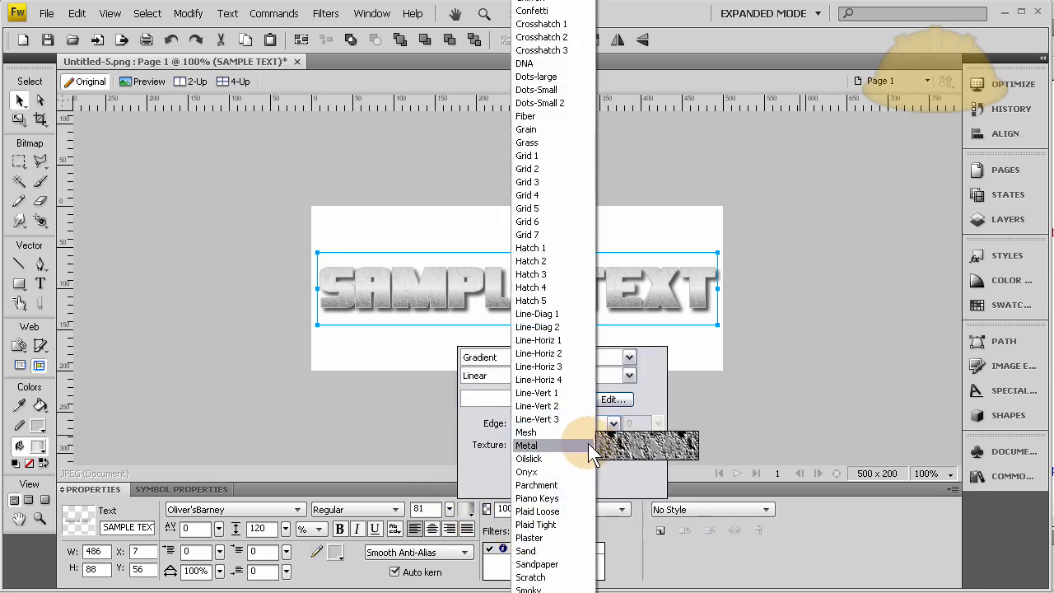
pyautogui.click(555, 326)
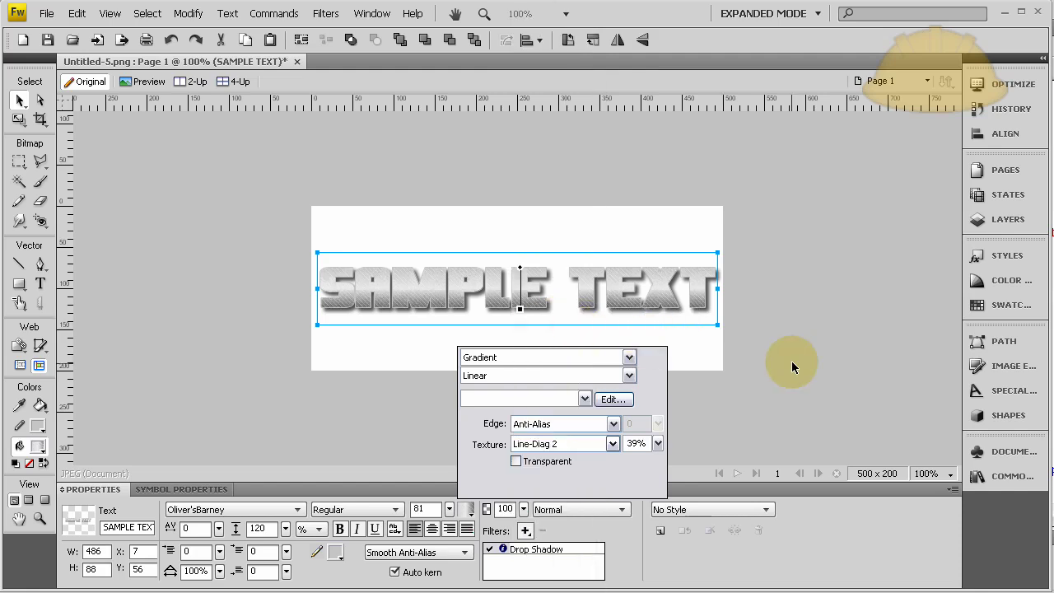
pyautogui.moveTo(654, 444); pyautogui.dragTo(657, 425)
# Recolour the SAMPLE TEXT gradient from white on the left to light grey #CCCCCC on the right.
pyautogui.click(760, 402)
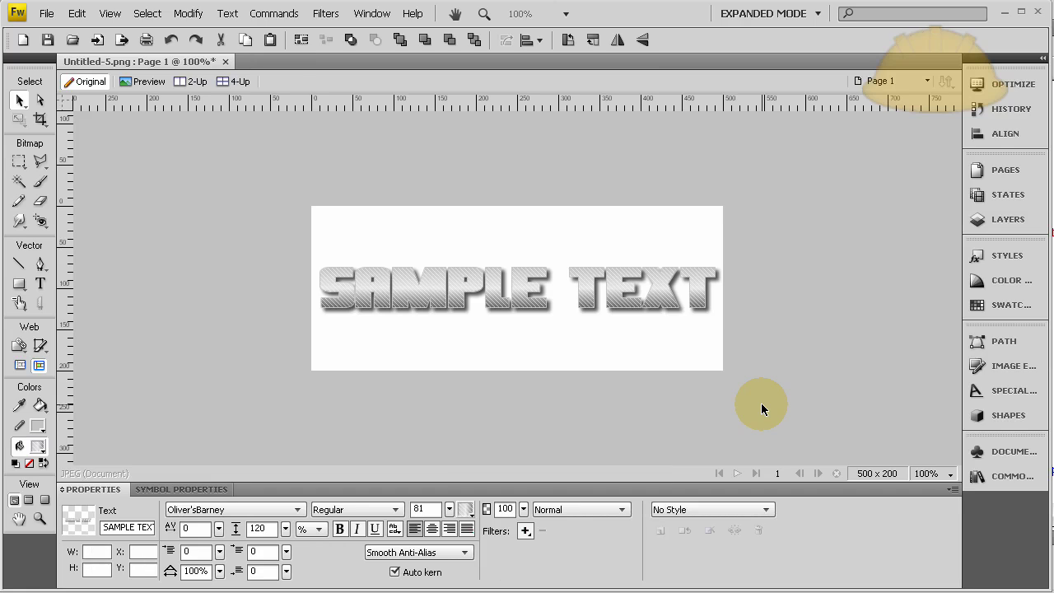
pyautogui.click(761, 402)
pyautogui.click(701, 293)
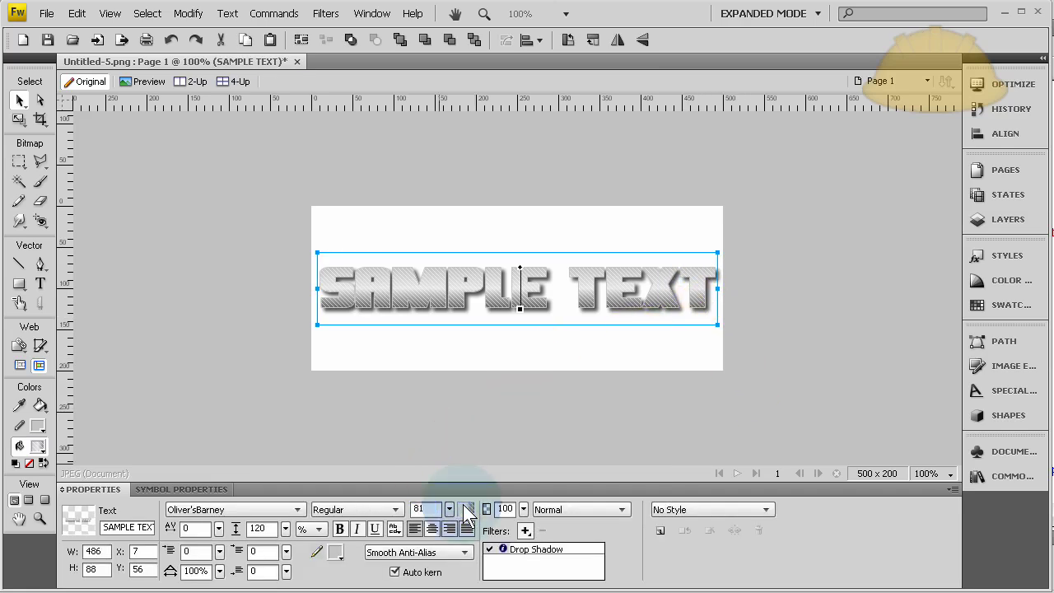
pyautogui.click(466, 510)
pyautogui.click(621, 385)
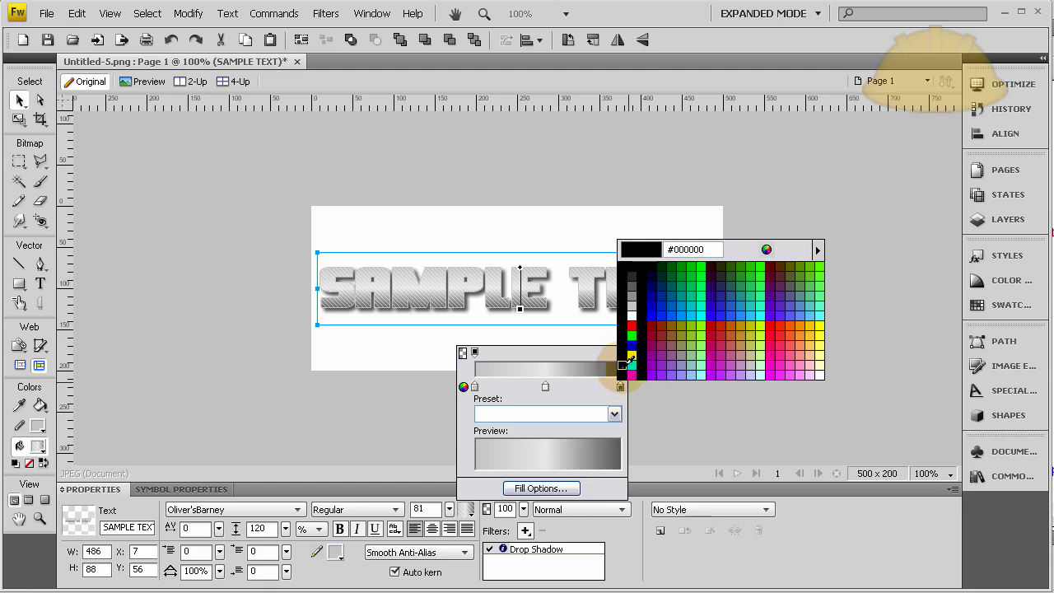
pyautogui.click(622, 366)
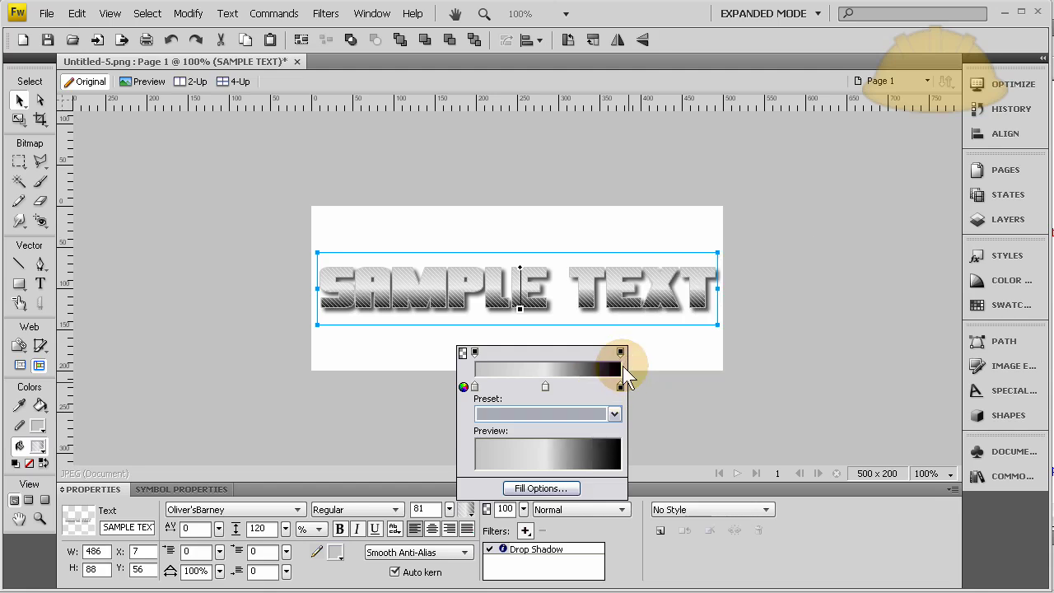
pyautogui.click(474, 386)
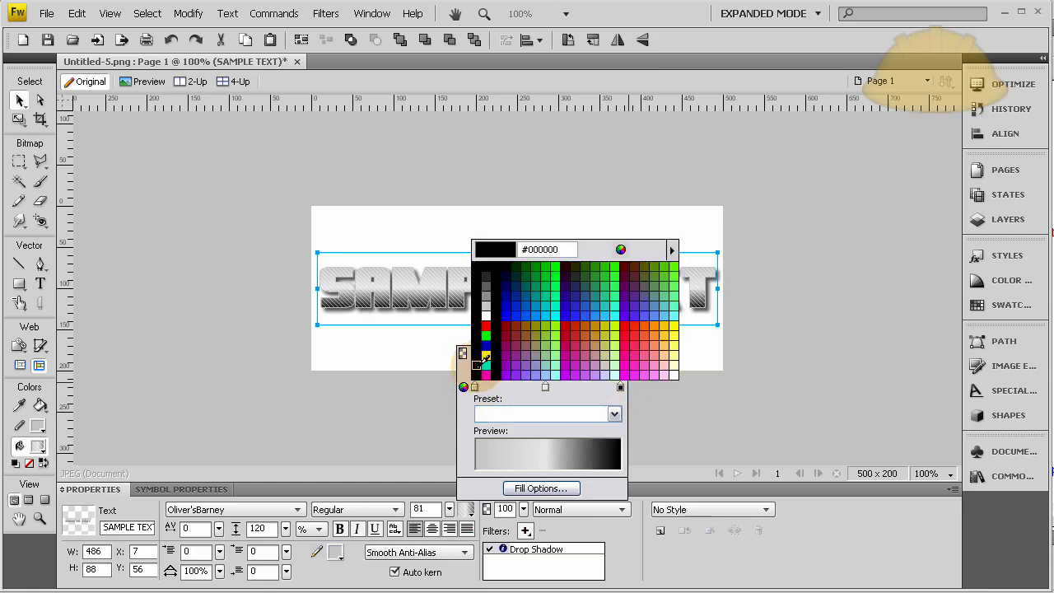
pyautogui.click(486, 314)
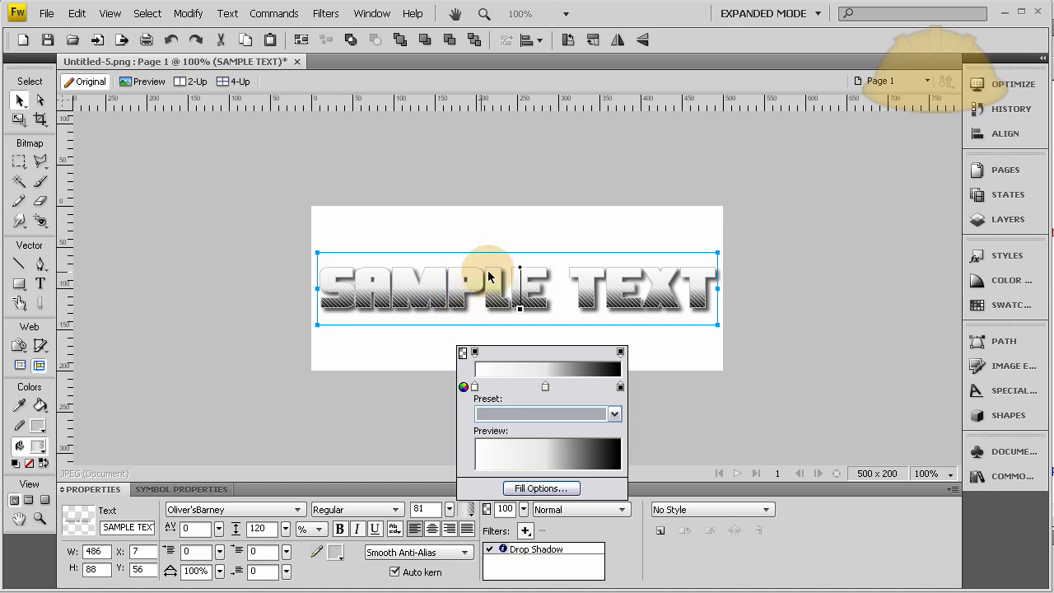
pyautogui.click(620, 386)
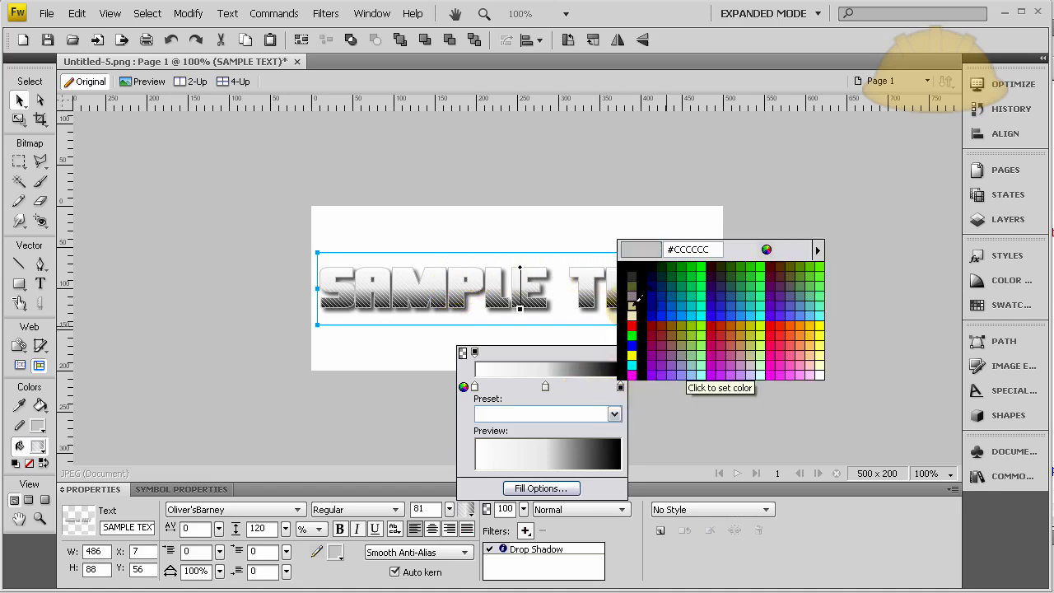
pyautogui.click(633, 298)
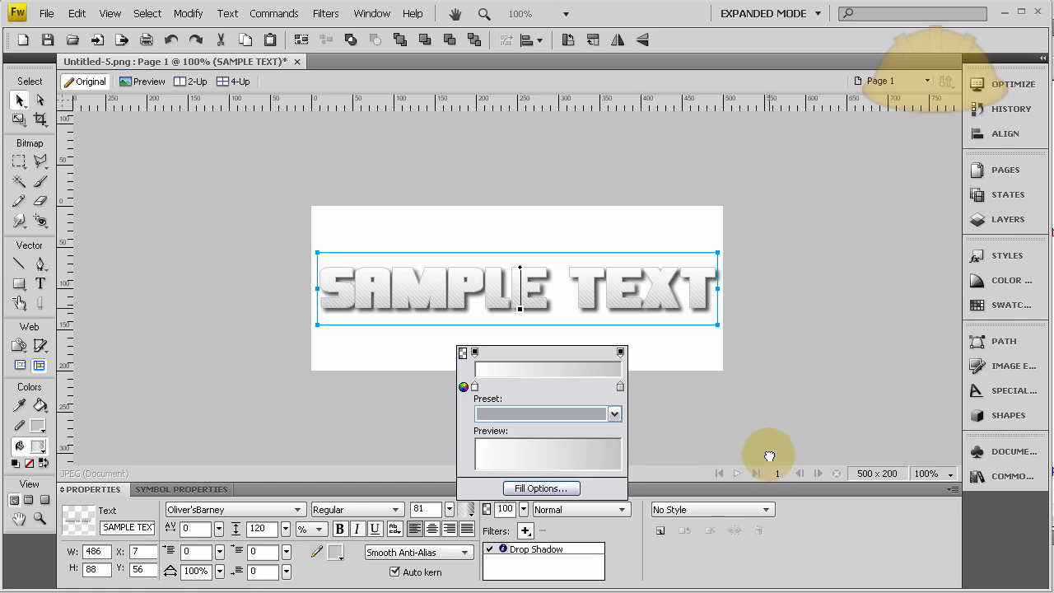
pyautogui.click(804, 348)
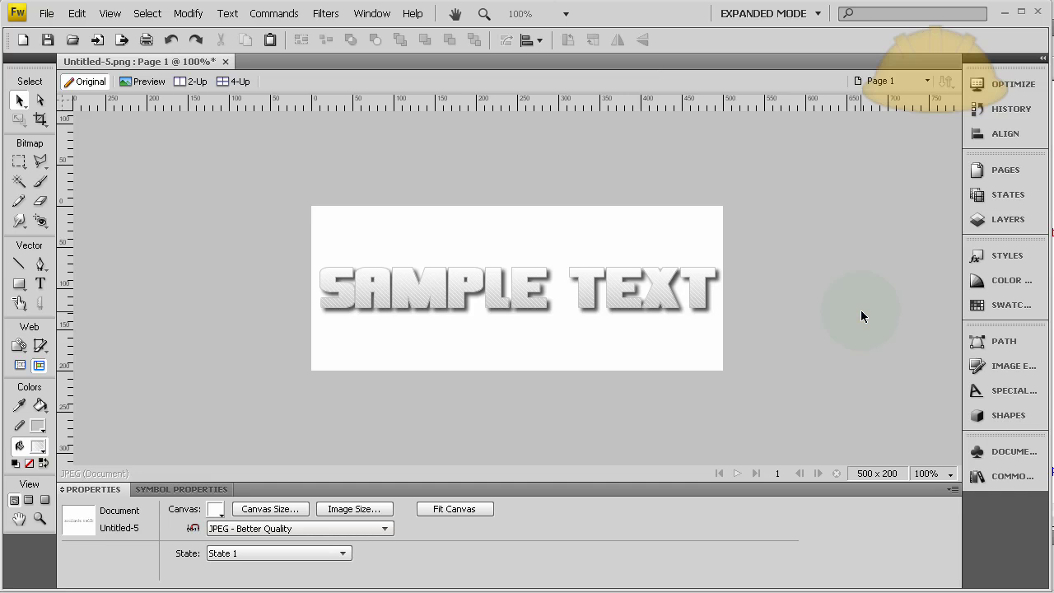
# Reduce the SAMPLE TEXT drop shadow distance to 0 so the shadow sits evenly around the letters.
pyautogui.click(556, 303)
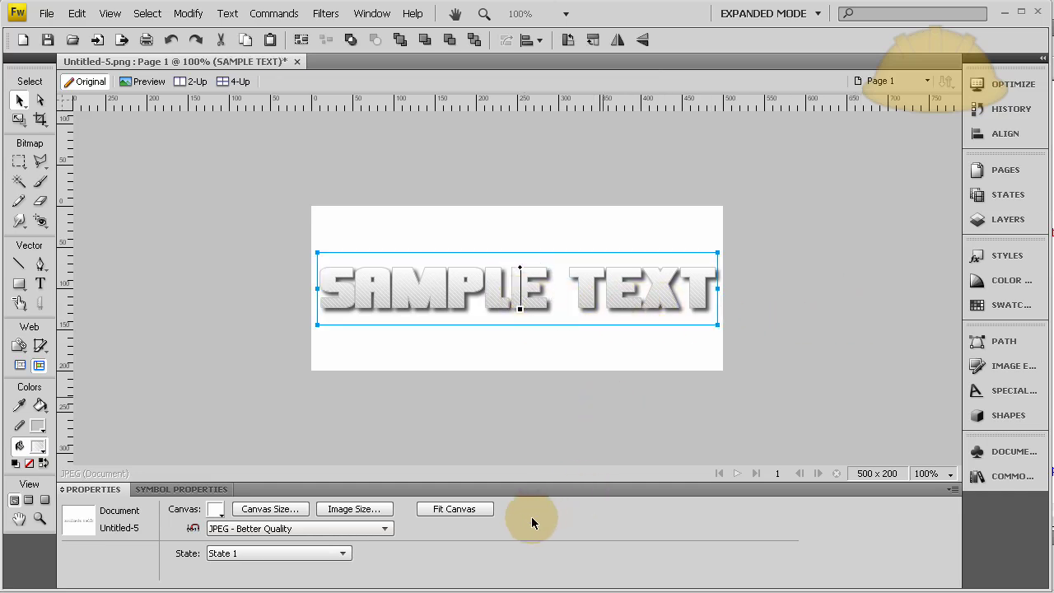
pyautogui.doubleClick(531, 548)
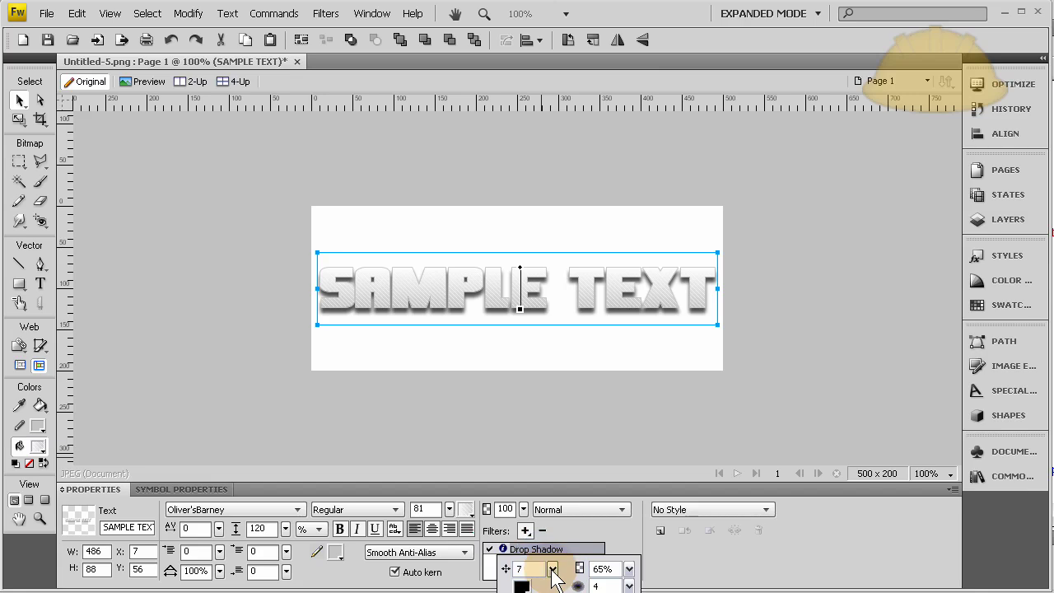
pyautogui.moveTo(552, 568); pyautogui.dragTo(556, 579)
pyautogui.click(844, 357)
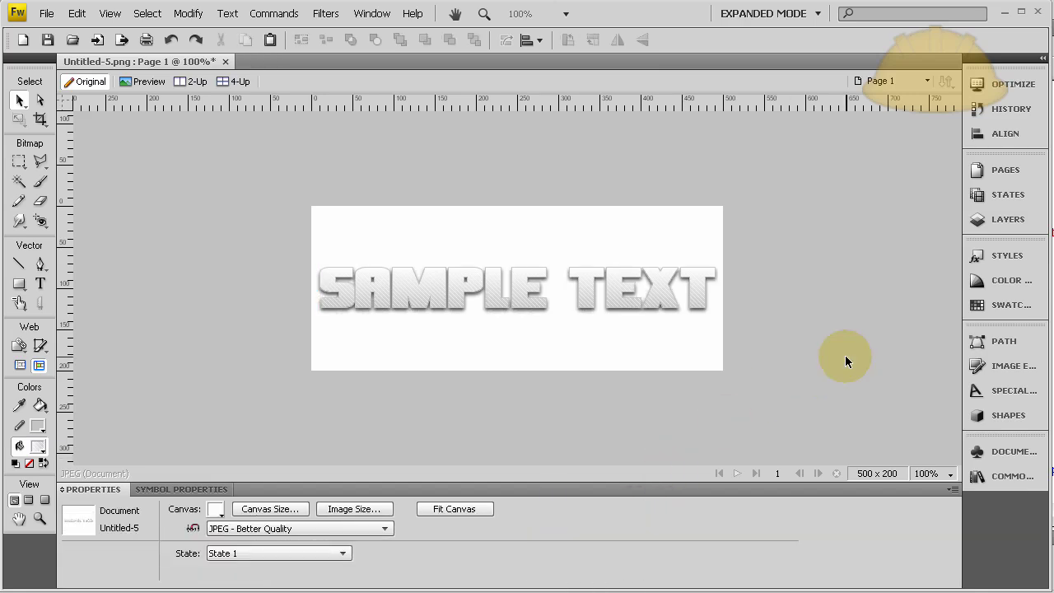